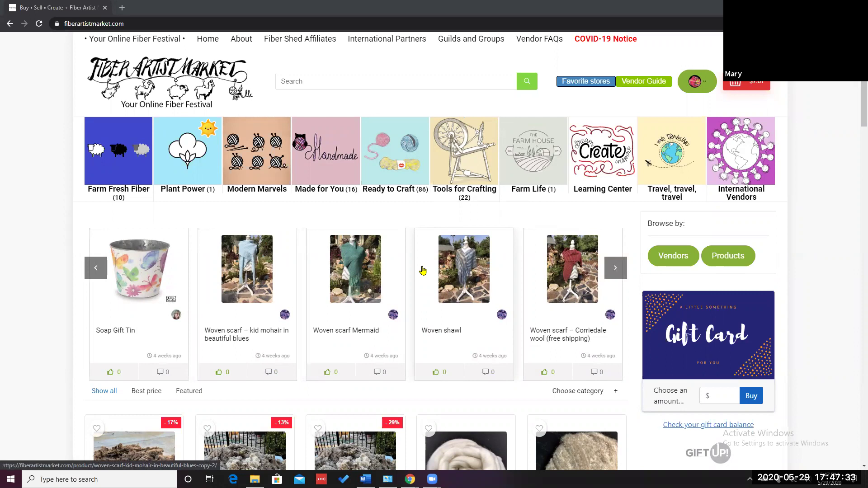
Open your own member profile page via the avatar menu's Edit Profile option
click(704, 84)
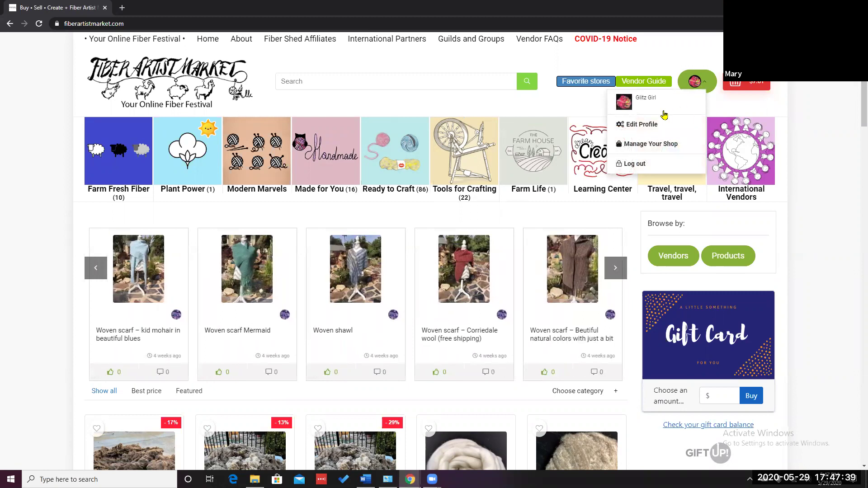
click(648, 128)
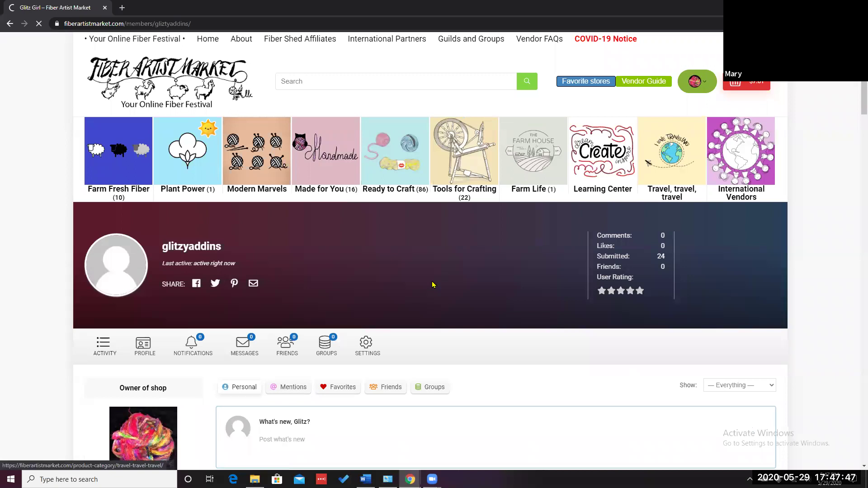
scroll(432, 285, down, 2)
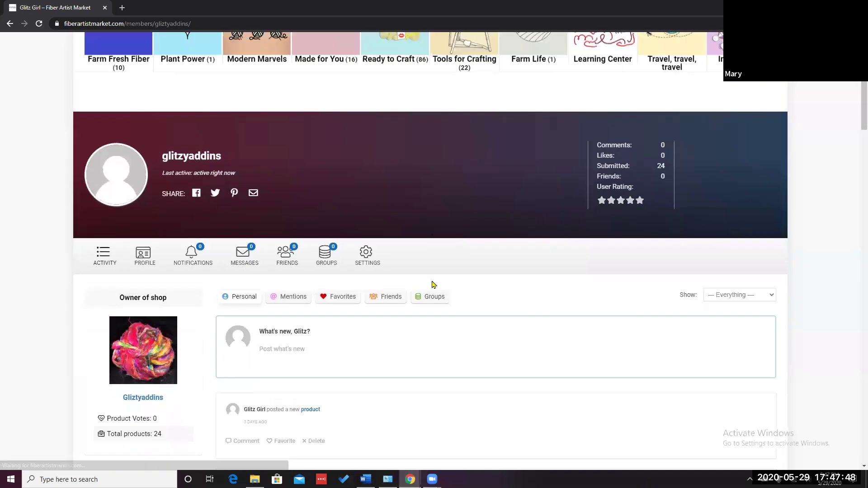
click(105, 257)
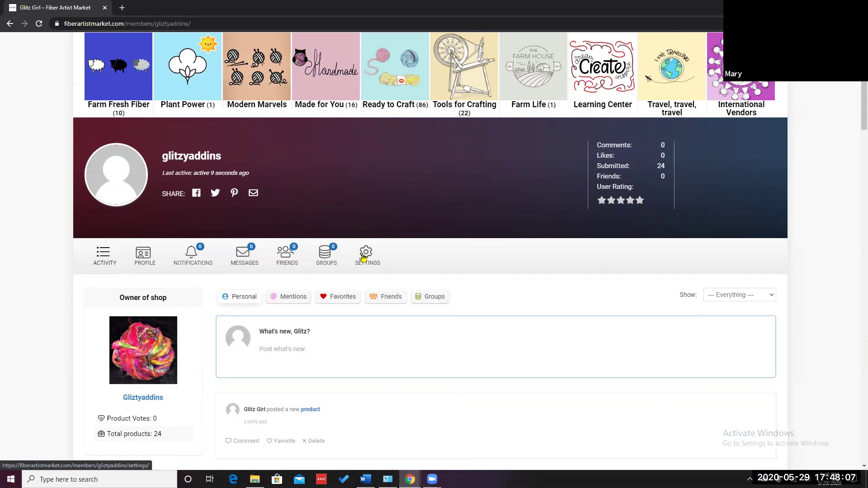
scroll(545, 216, up, 2)
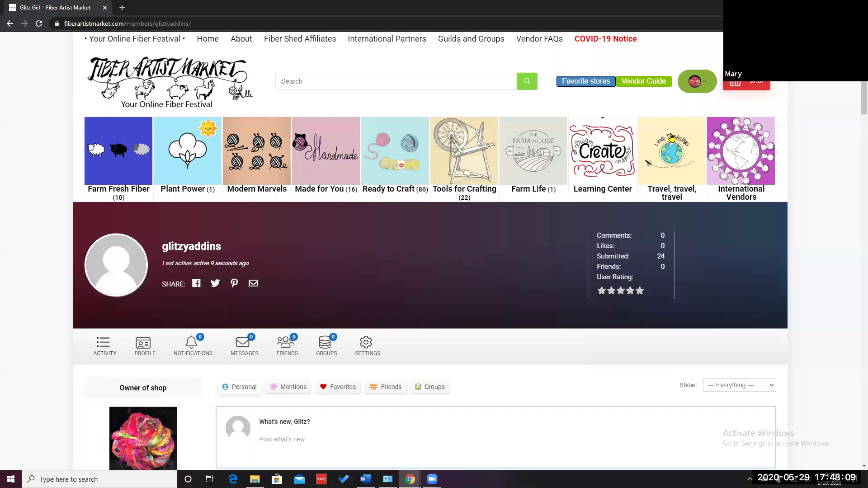
Go to the shop management dashboard through the avatar menu's Manage Your Shop
click(705, 86)
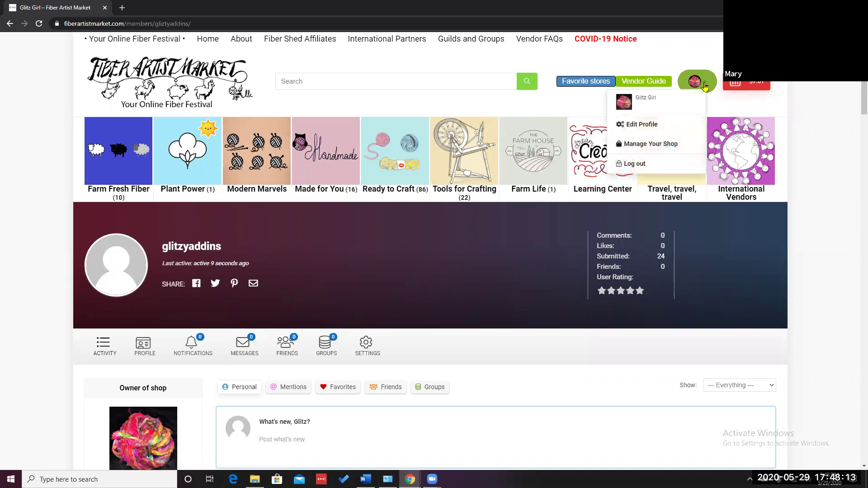
click(646, 145)
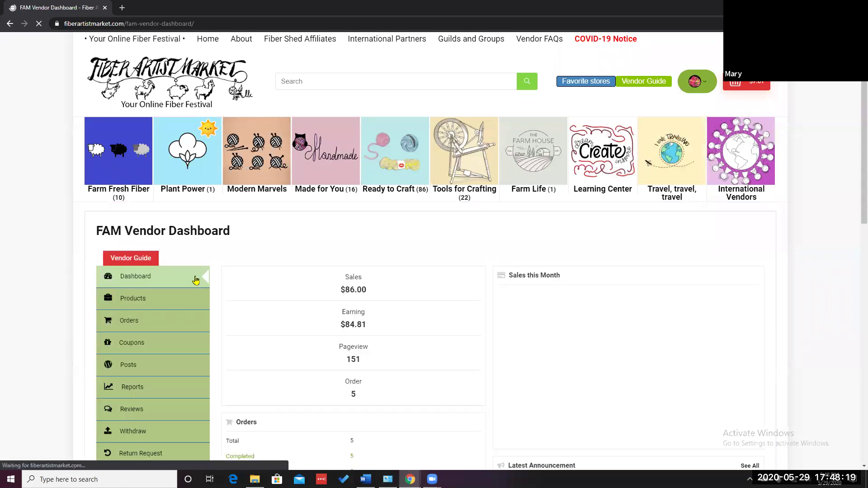
scroll(193, 270, down, 1)
scroll(193, 270, down, 1)
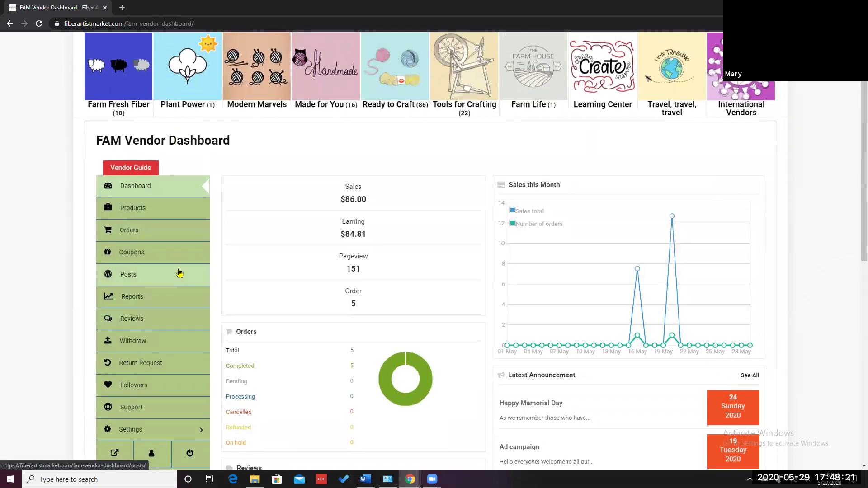
scroll(177, 188, down, 2)
scroll(169, 173, up, 2)
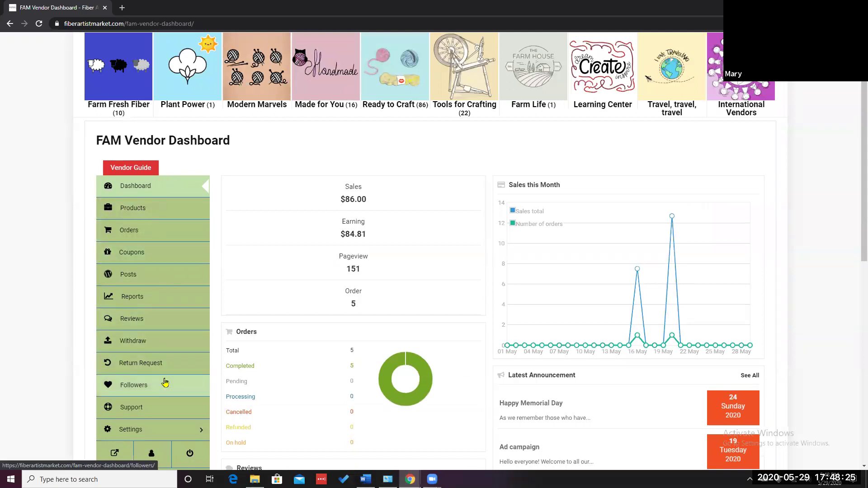
scroll(162, 383, down, 1)
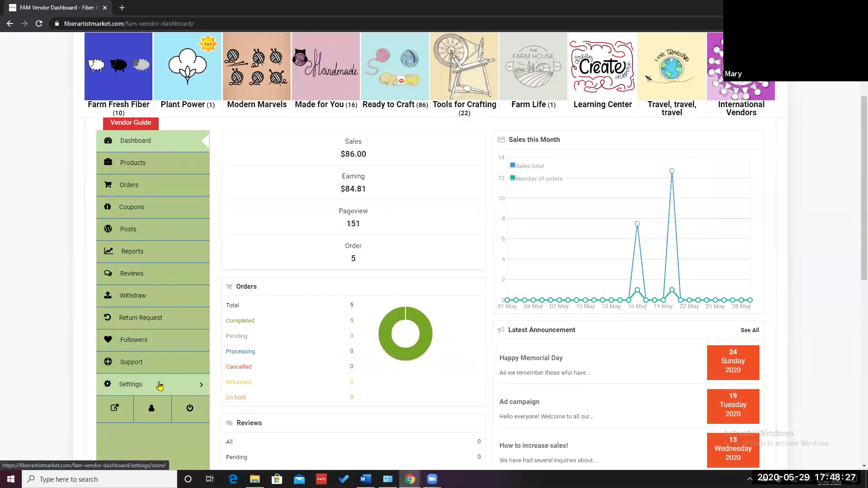
In store Settings, delete the current ice-cream-cone yarn banner
click(159, 385)
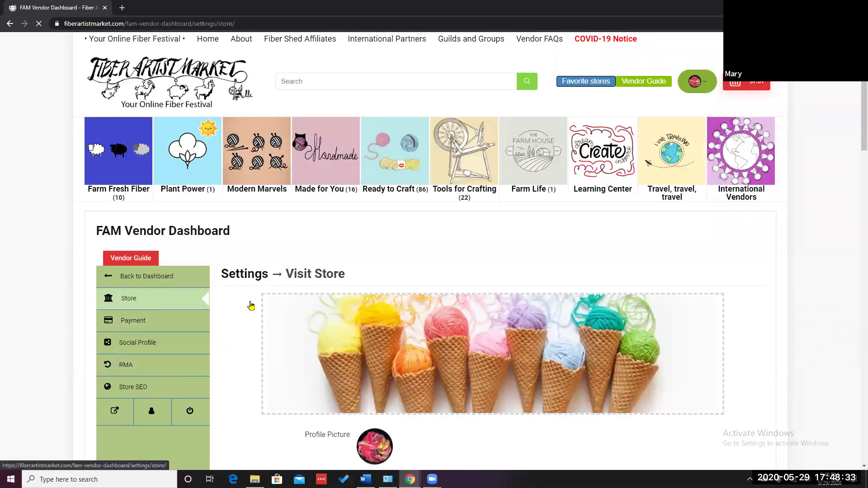
scroll(746, 341, down, 2)
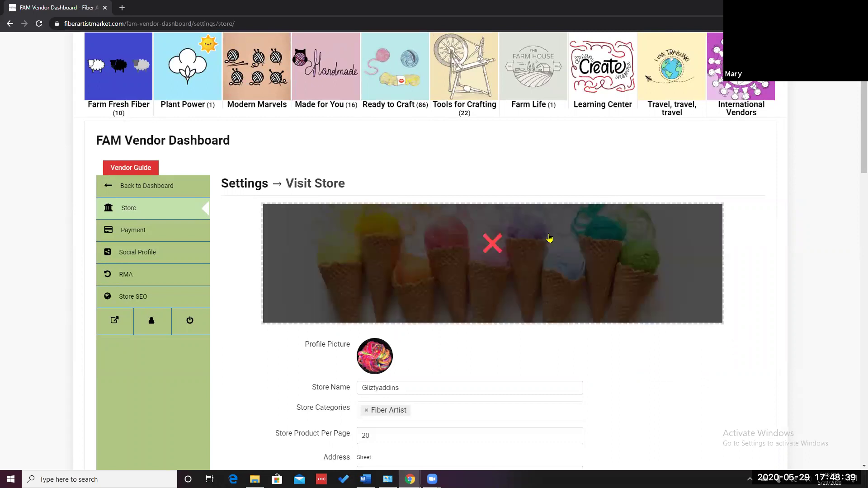
click(493, 244)
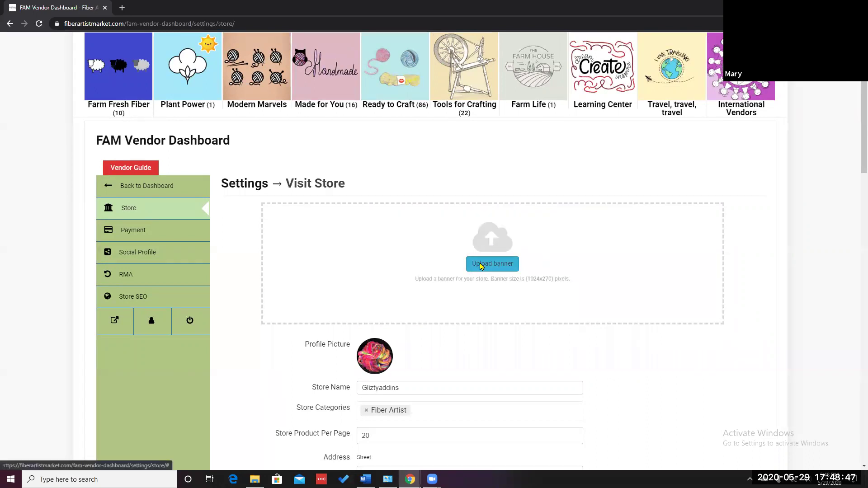
Start a new banner, cancel a file upload, and pick brightyarnbasket from the Media Library
click(481, 266)
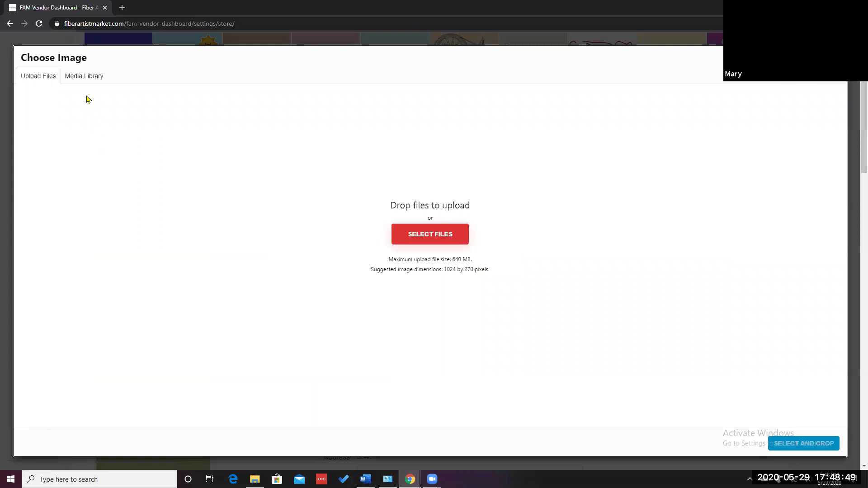
click(84, 80)
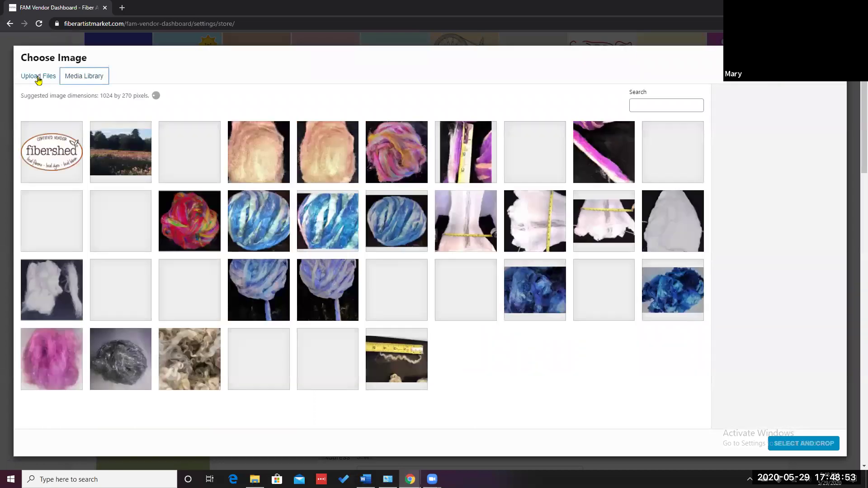
click(39, 78)
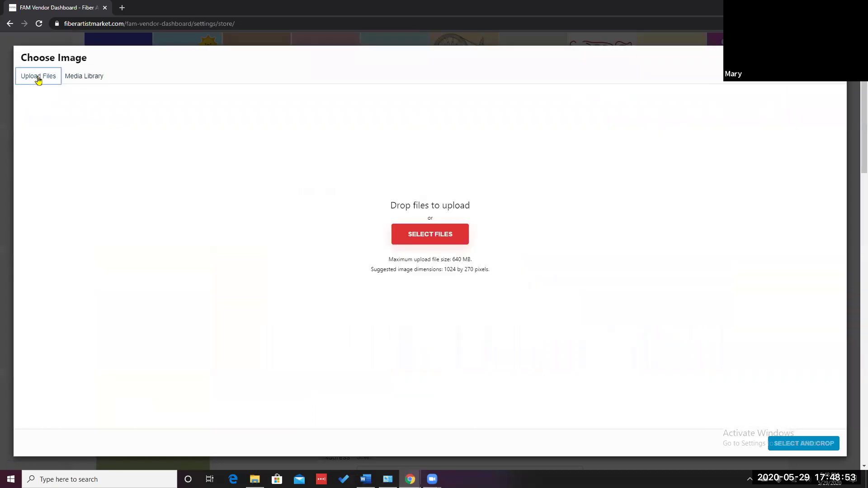
click(442, 241)
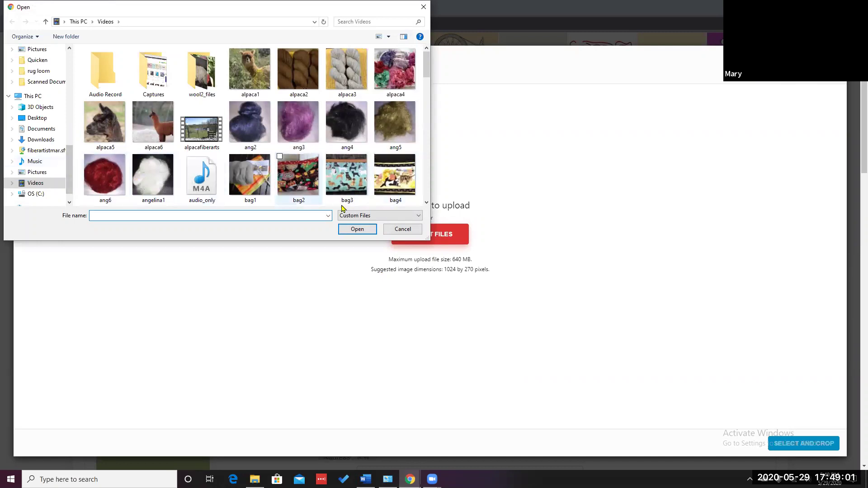
click(403, 229)
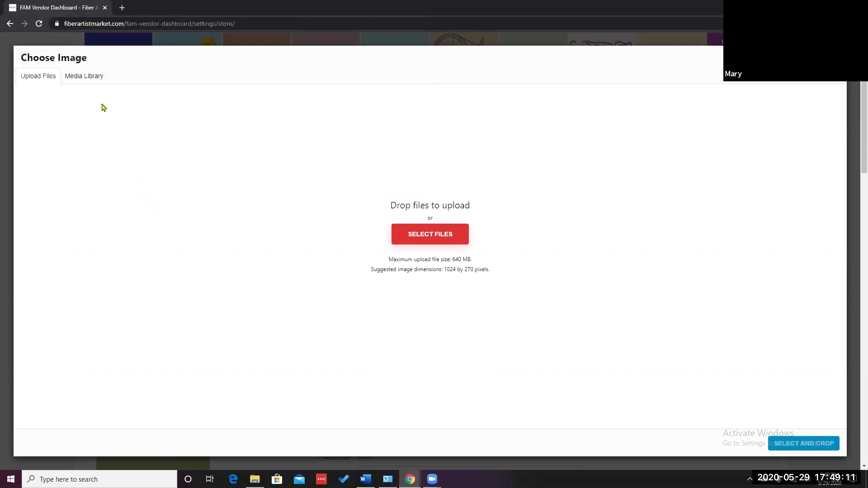
click(78, 81)
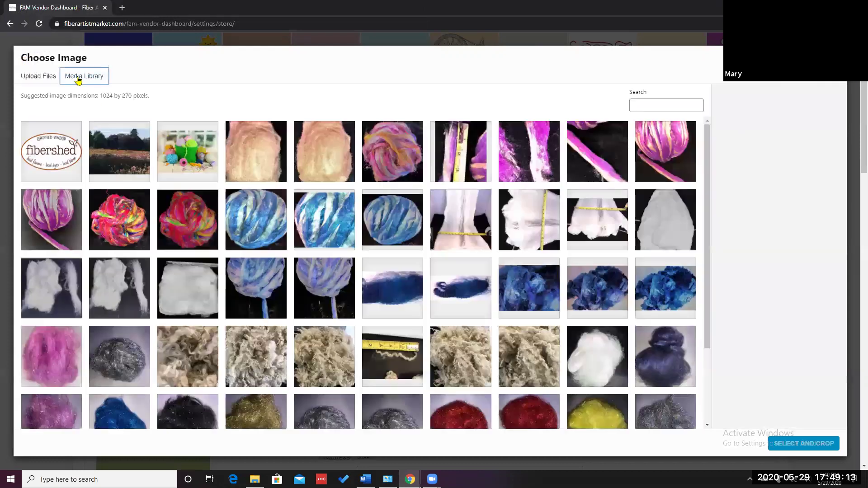
click(196, 162)
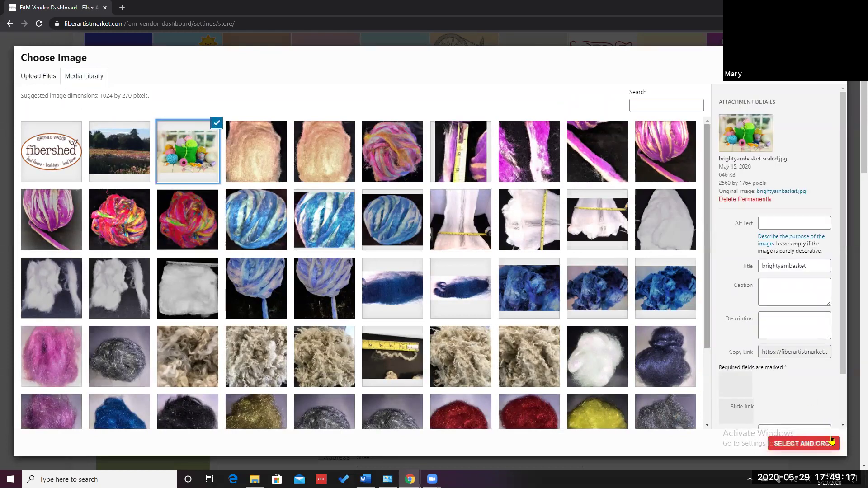
Crop the yarn basket photo to a strip over the basket and yarn balls as the banner
click(802, 445)
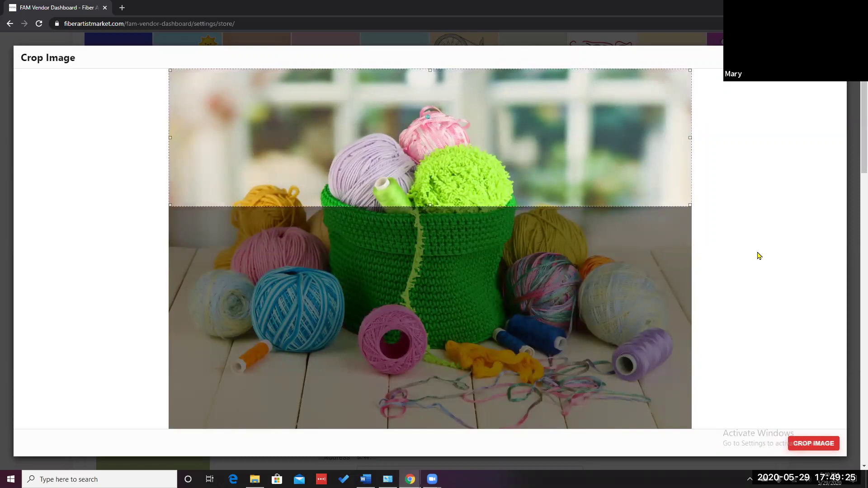
drag(494, 141, 490, 188)
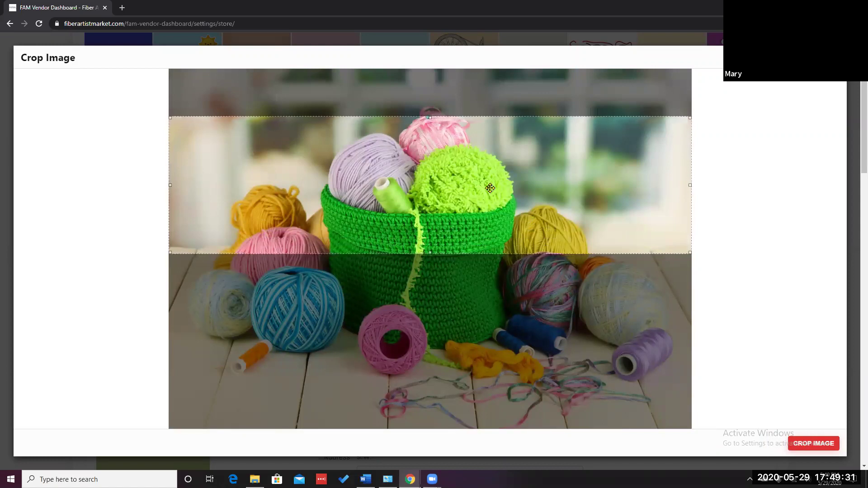
mouse_move(491, 189)
mouse_down()
mouse_move(489, 217)
mouse_move(487, 174)
mouse_up()
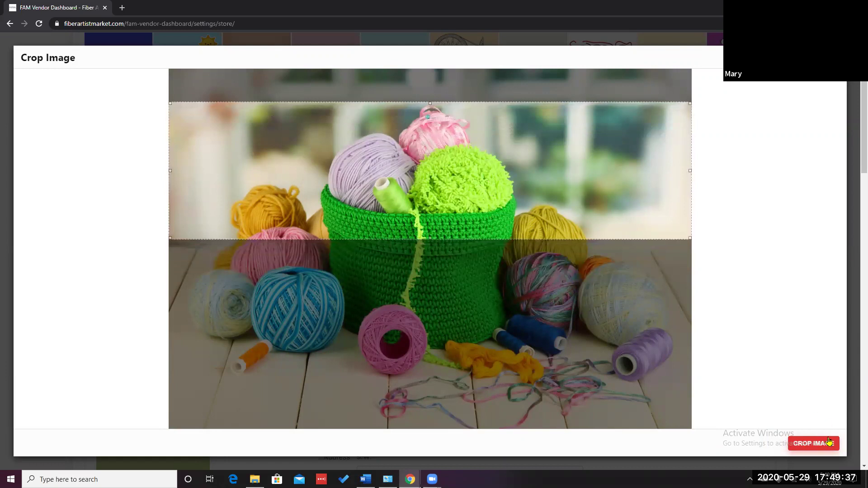
click(811, 445)
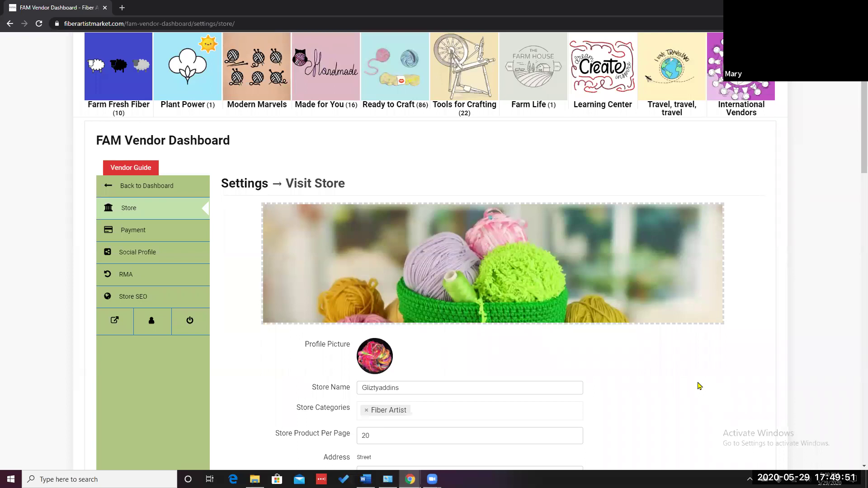
Delete the yarn basket banner and browse the uploaded images for a replacement
scroll(698, 383, down, 1)
scroll(698, 382, up, 1)
mouse_move(657, 248)
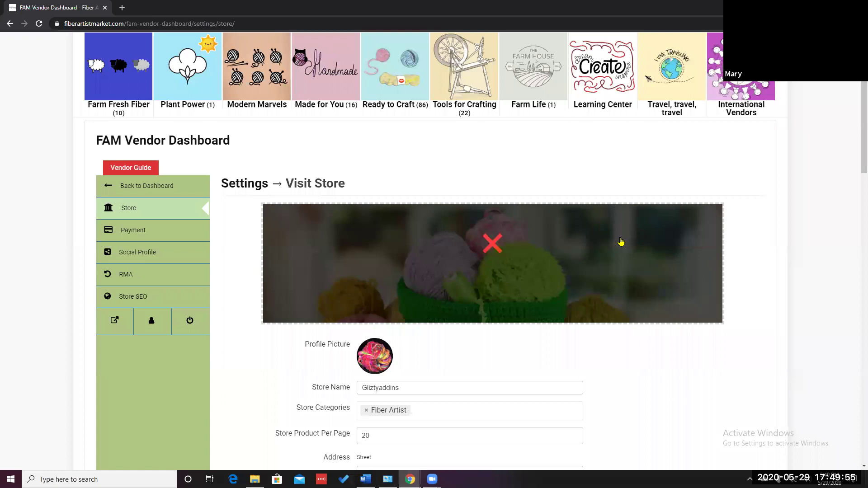
click(492, 244)
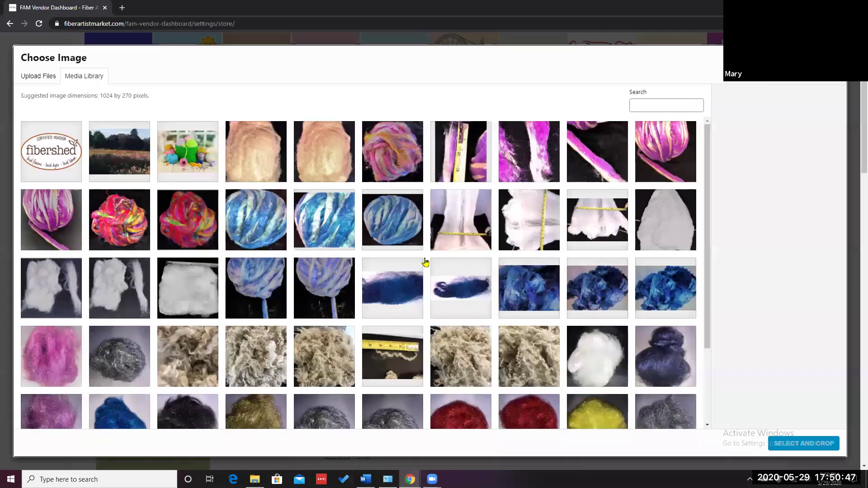
scroll(434, 261, down, 3)
Pick the ice-cream cone yarn thumbnail and crop it to the row of cones
click(527, 396)
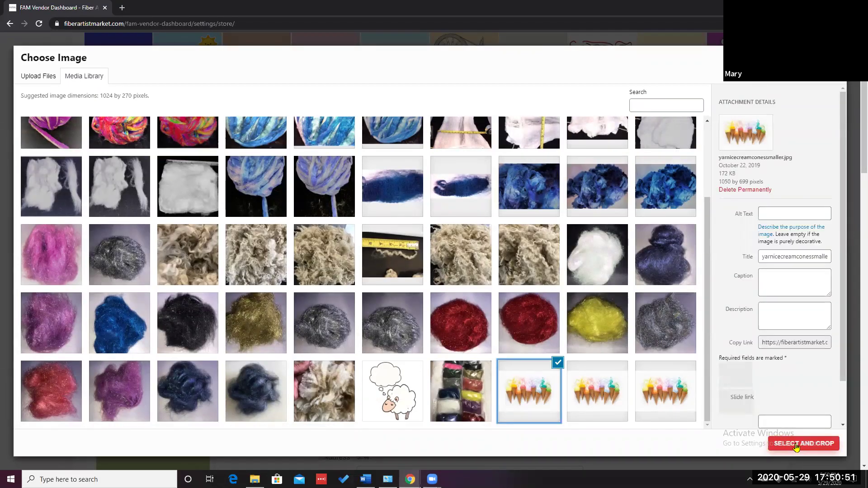
click(796, 445)
drag(407, 147, 410, 242)
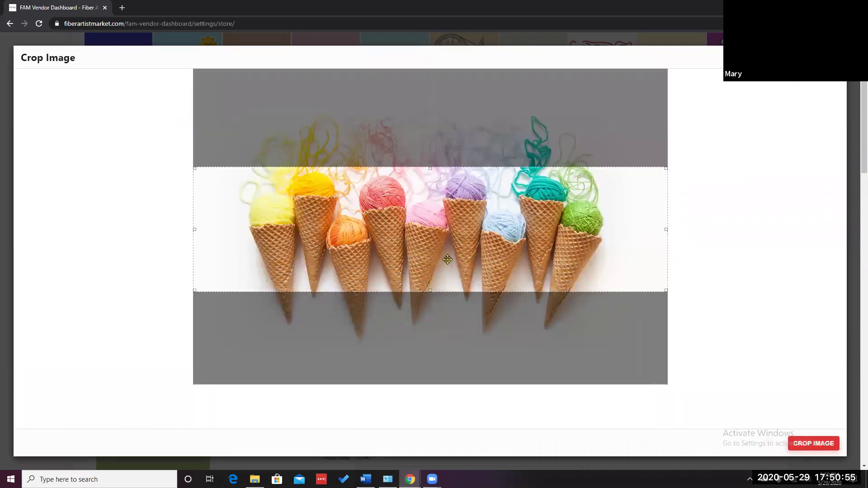
click(810, 447)
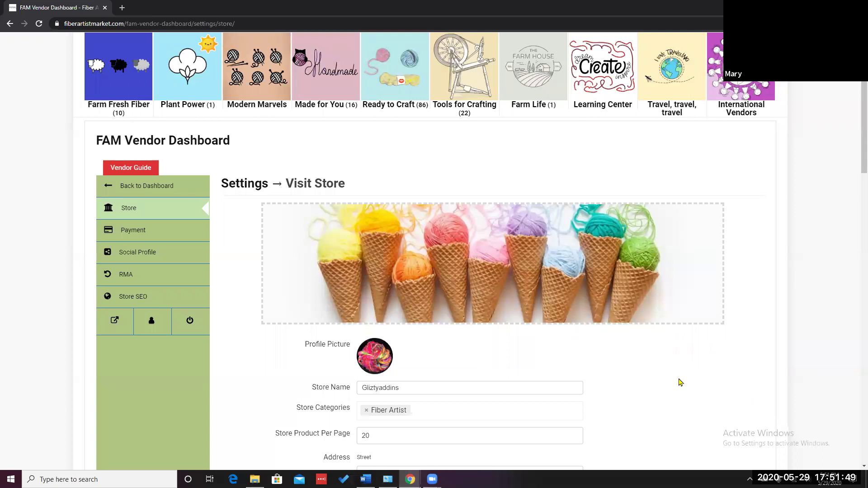
Swap the old profile picture for the flower-field library photo, repositioning the crop box before applying
scroll(679, 382, down, 2)
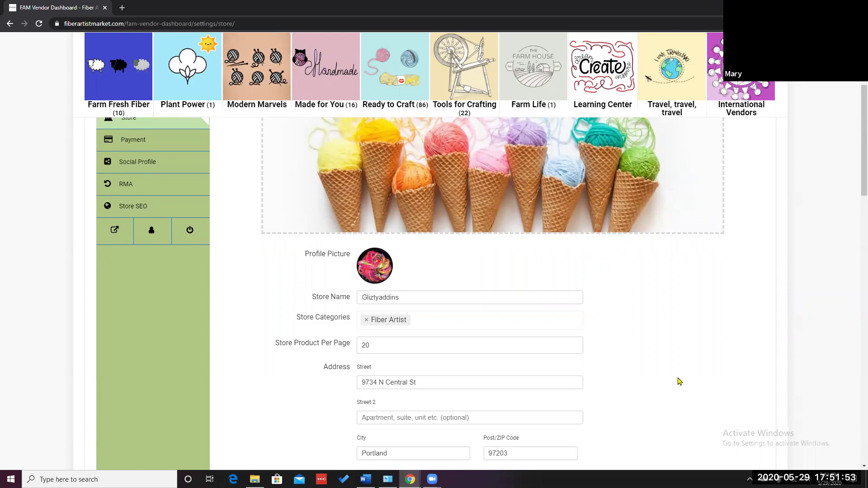
click(375, 267)
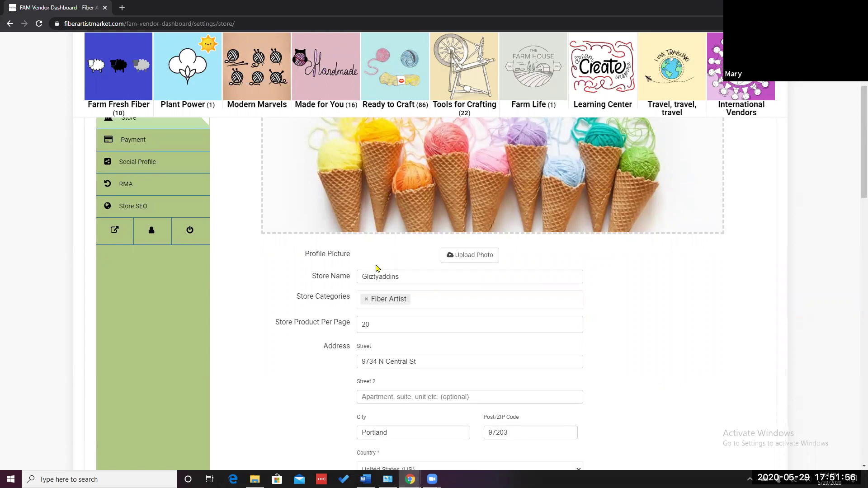
click(450, 257)
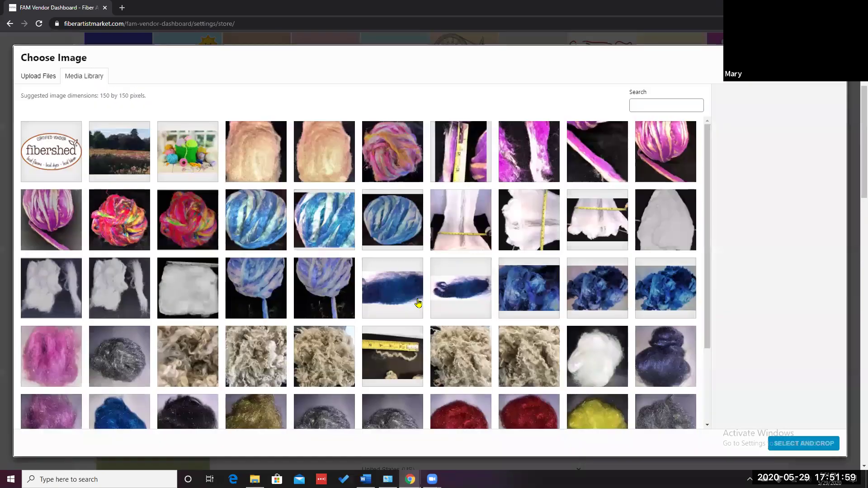
scroll(410, 305, down, 3)
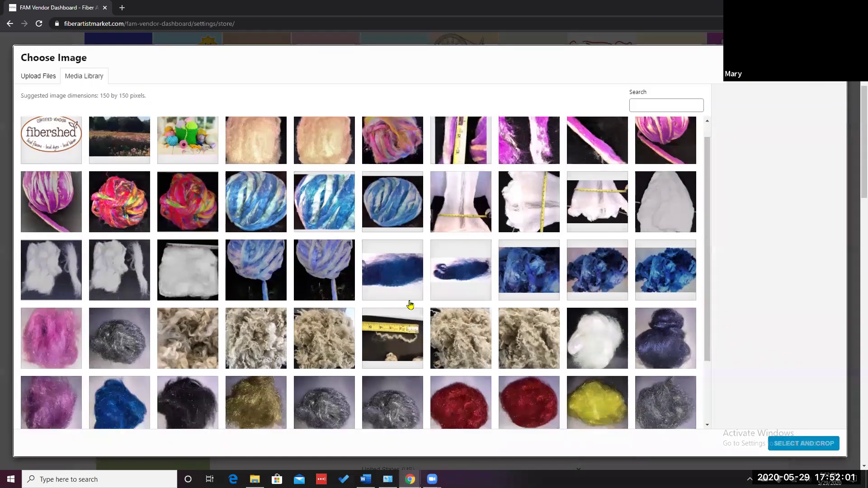
scroll(410, 305, down, 2)
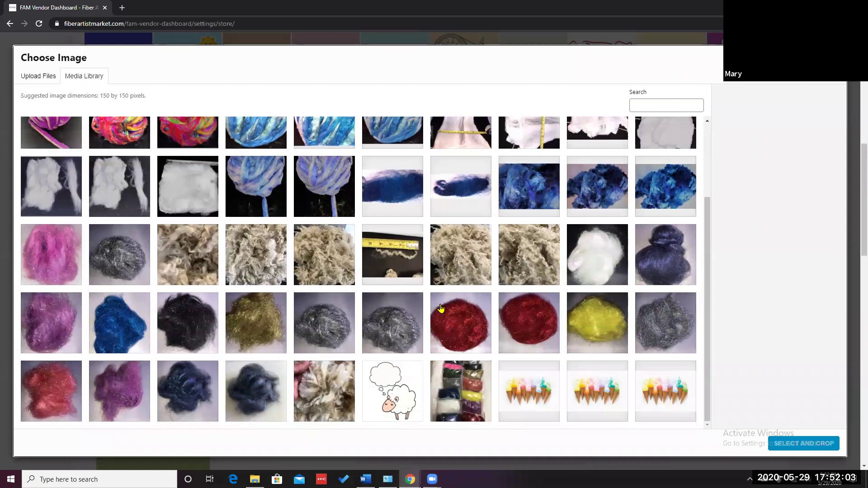
scroll(412, 304, up, 3)
scroll(411, 289, up, 2)
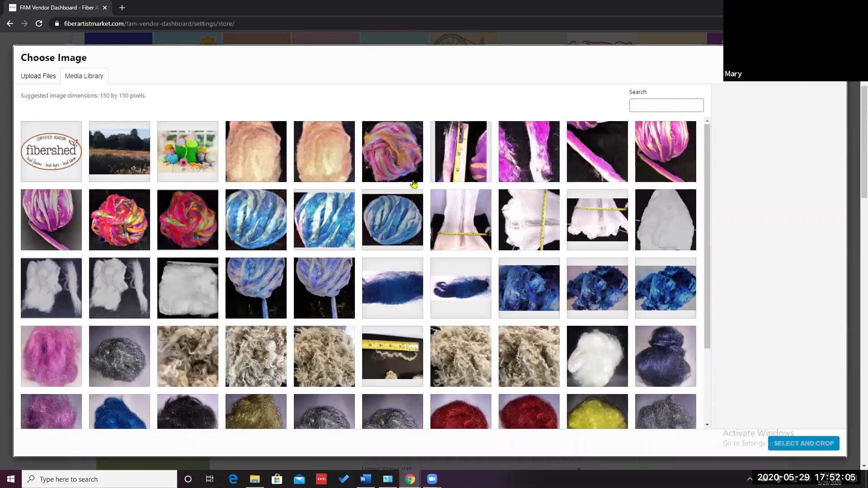
click(118, 158)
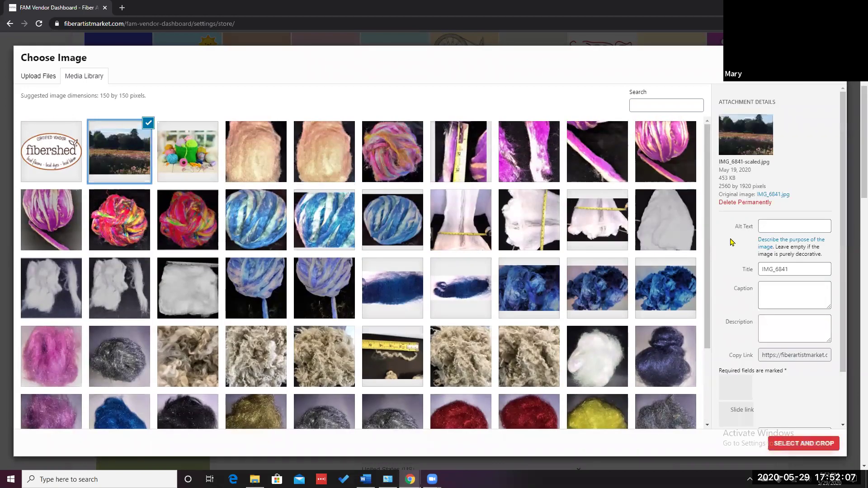
click(805, 444)
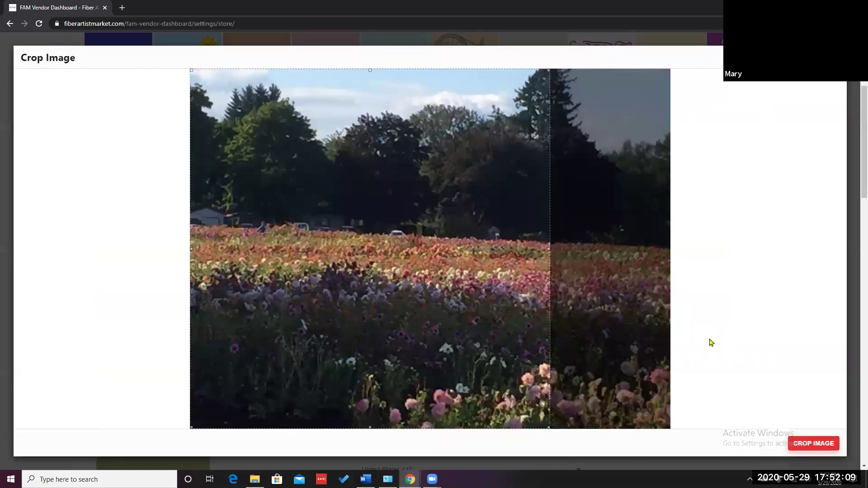
drag(540, 245, 642, 314)
click(813, 444)
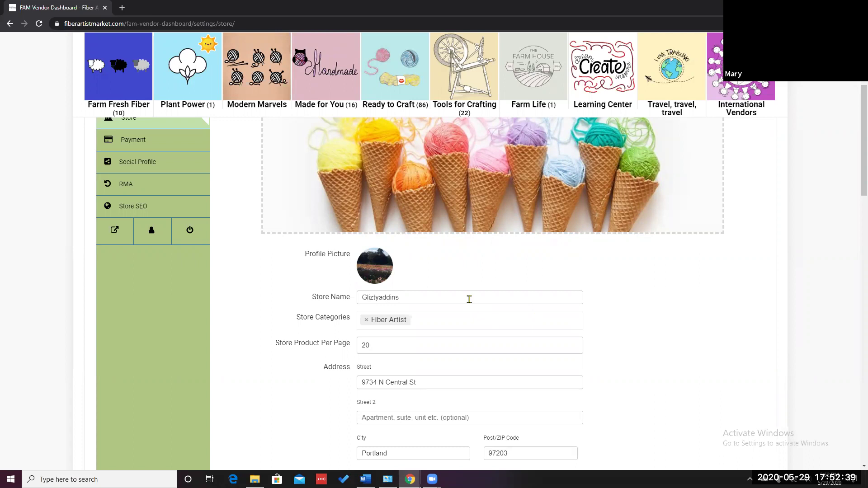
Browse the Store Categories list and close it, keeping Fiber Artist as the category
scroll(469, 299, down, 1)
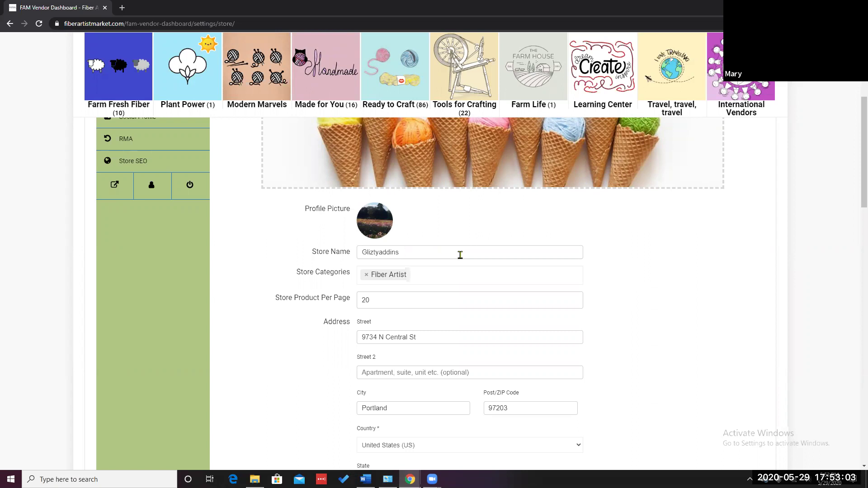
click(384, 279)
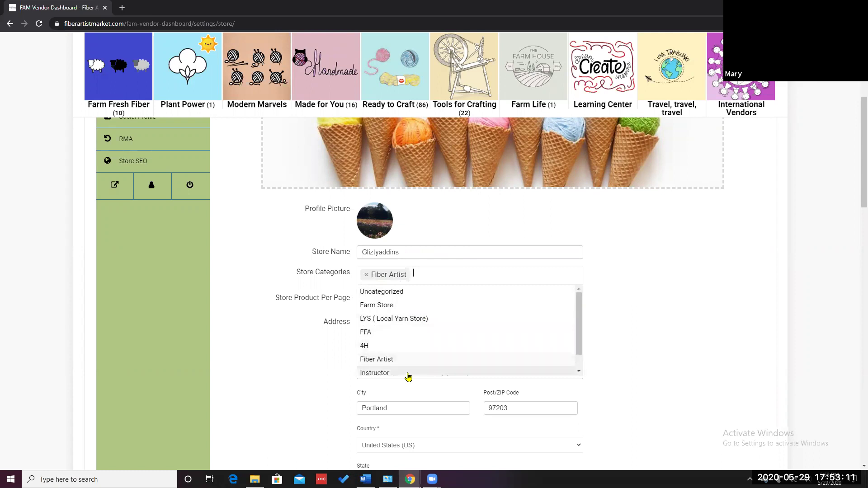
click(578, 371)
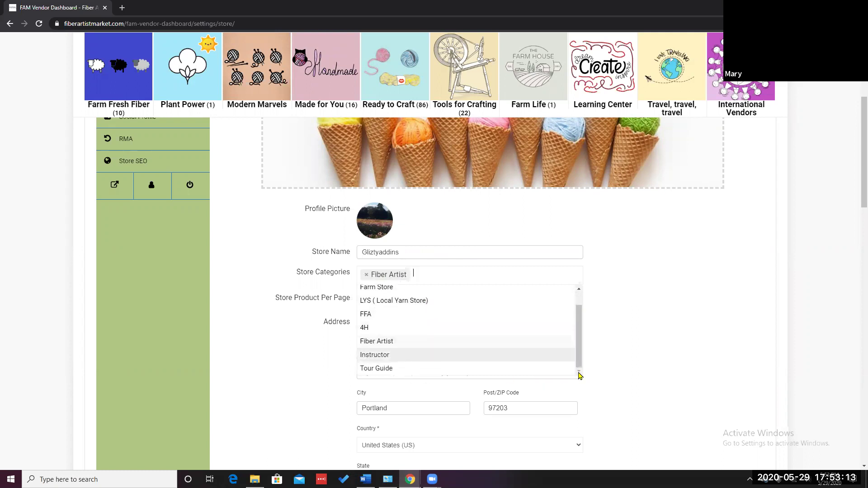
click(632, 333)
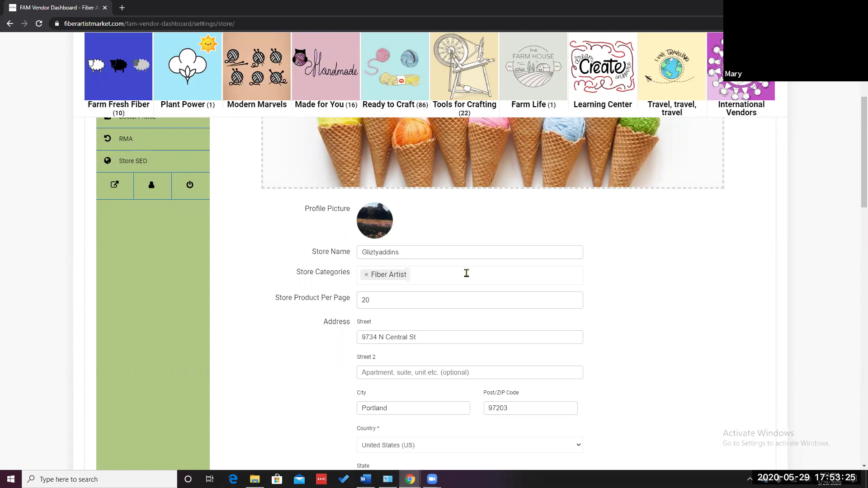
scroll(466, 273, down, 1)
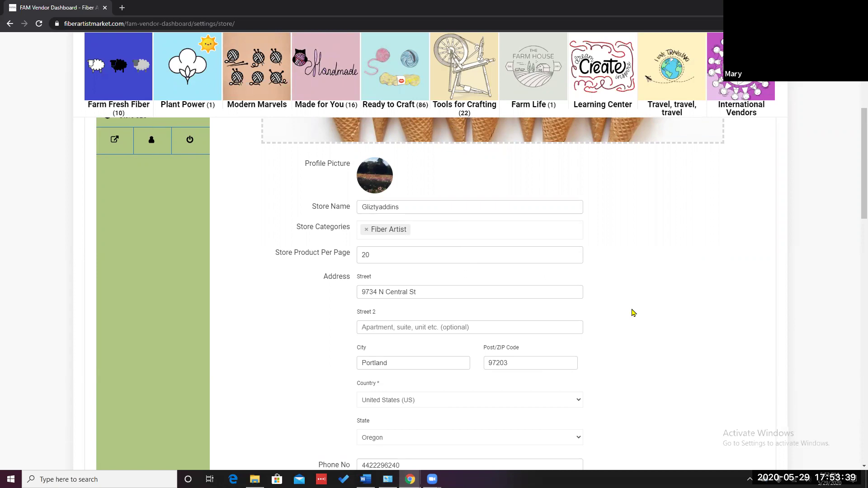
scroll(632, 311, down, 2)
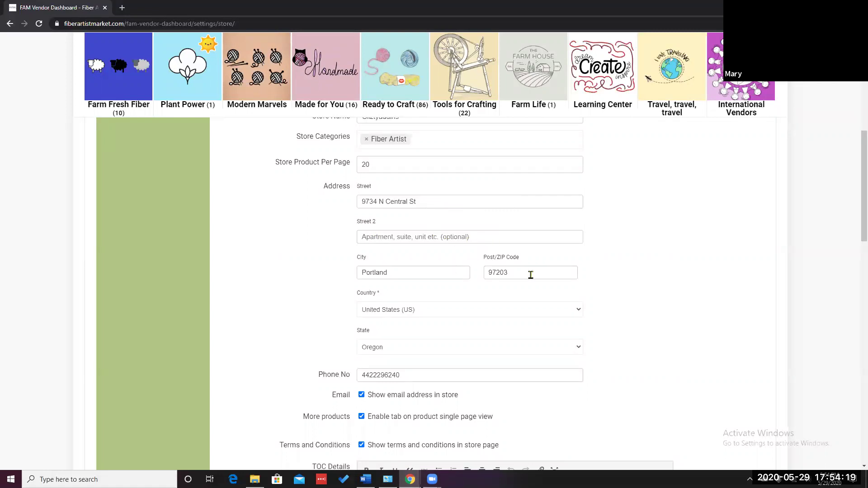
scroll(499, 312, down, 1)
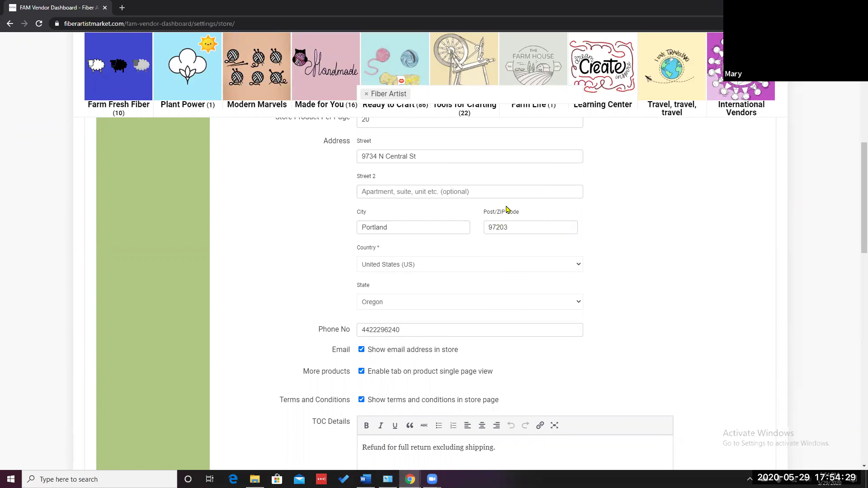
scroll(508, 208, down, 2)
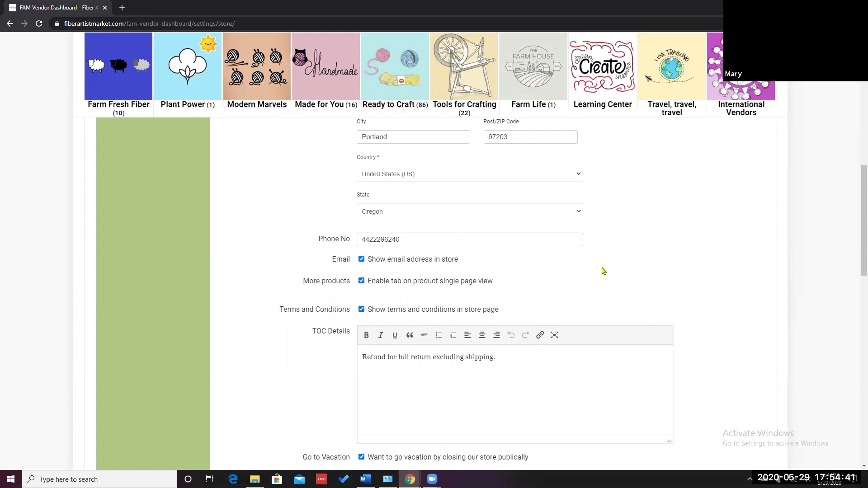
scroll(602, 271, down, 1)
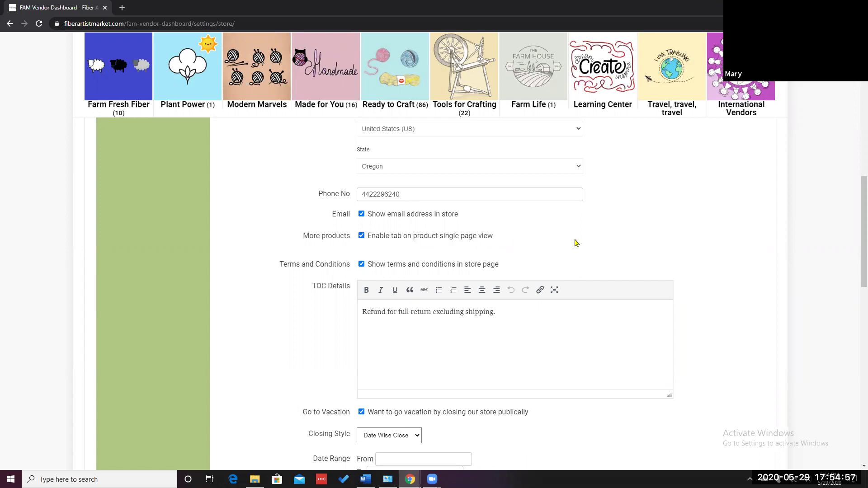
scroll(607, 247, down, 2)
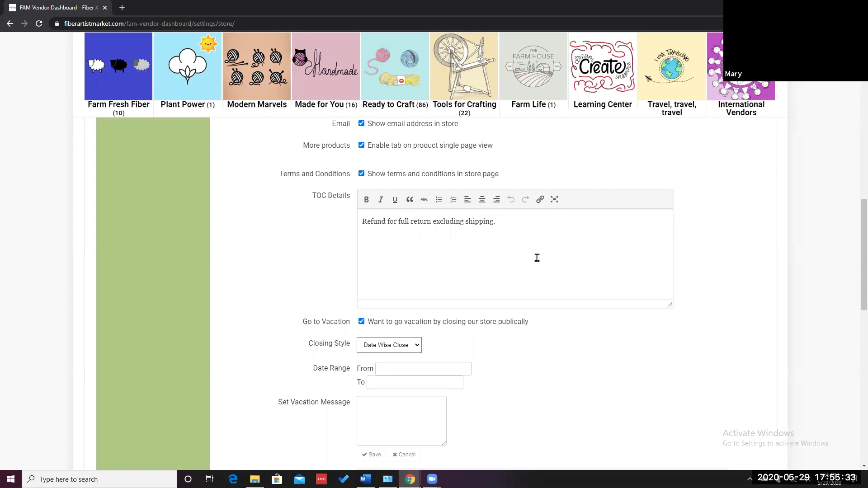
scroll(537, 257, down, 1)
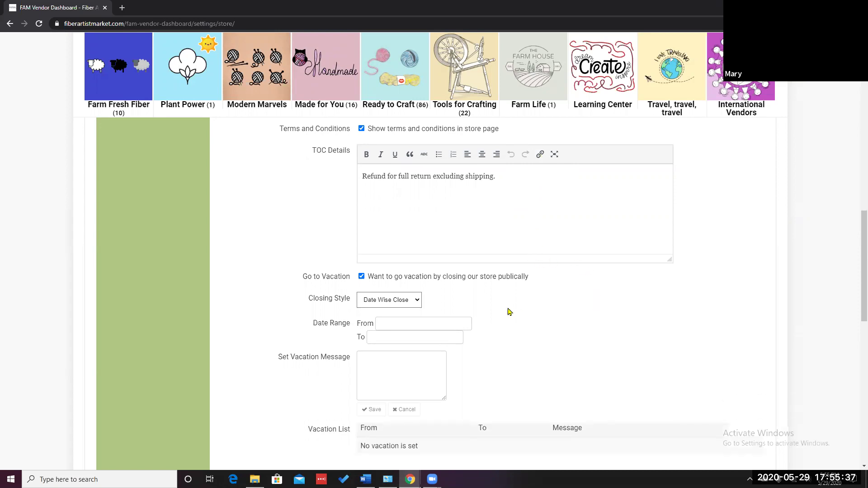
scroll(507, 312, down, 1)
click(361, 232)
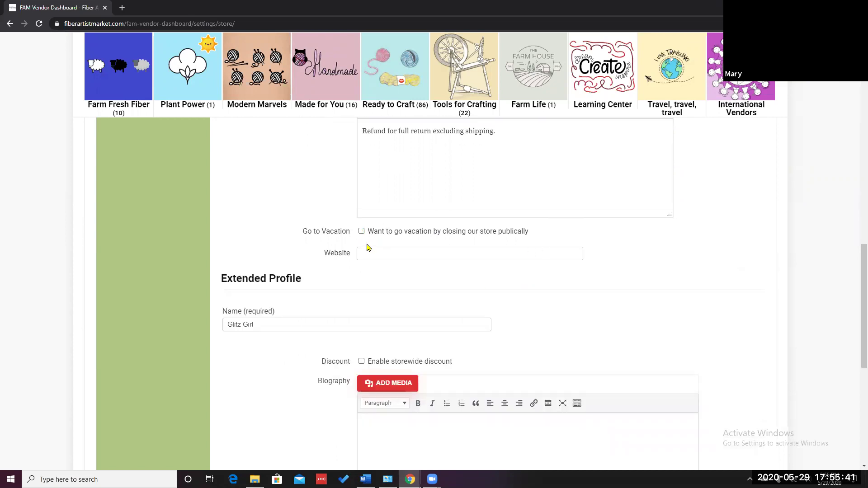
click(361, 231)
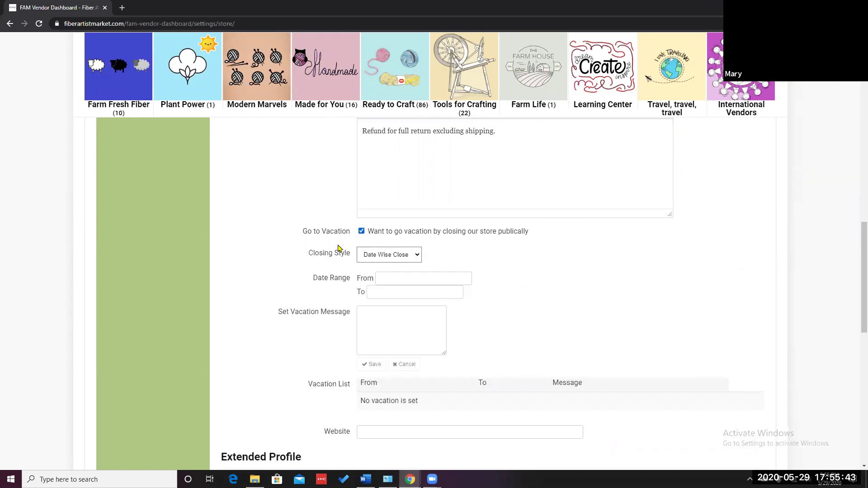
click(415, 256)
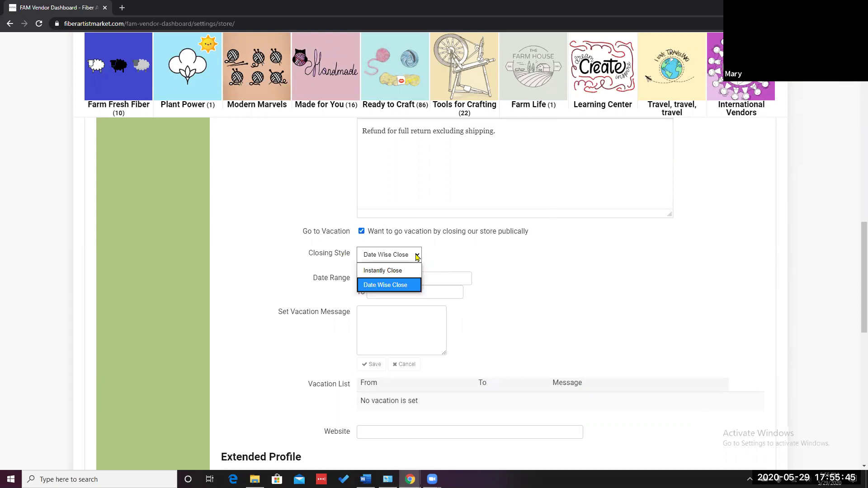
click(417, 256)
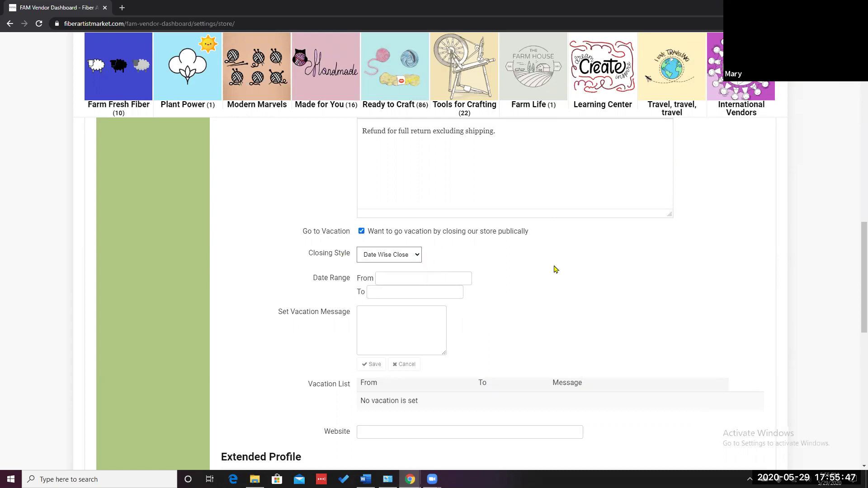
click(446, 276)
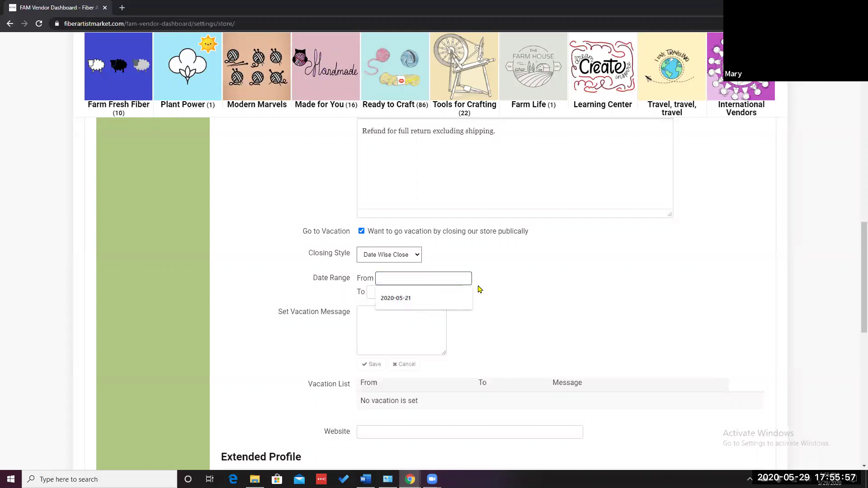
click(522, 250)
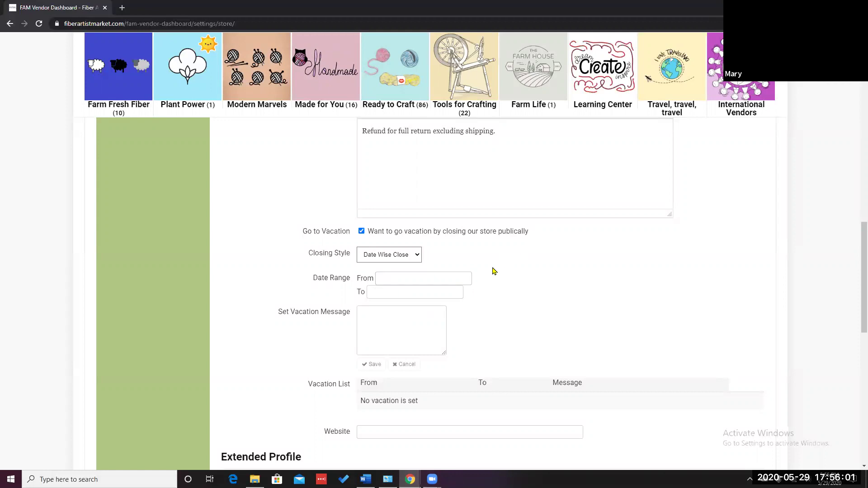
click(454, 277)
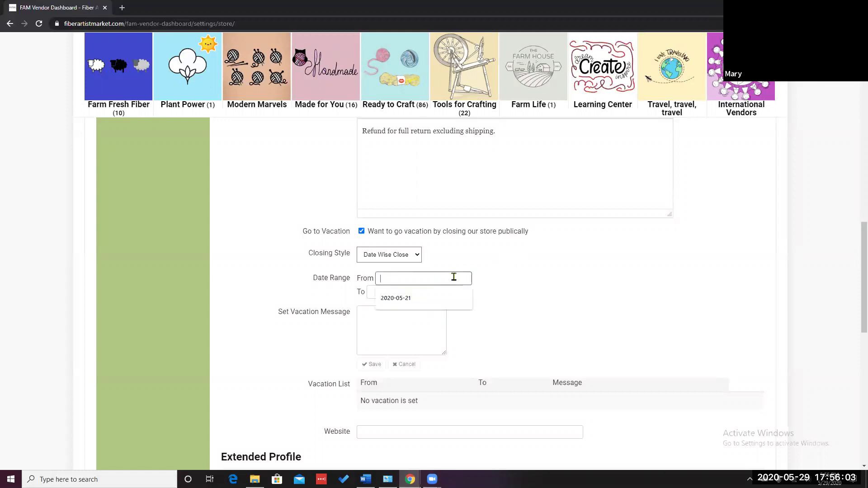
click(419, 317)
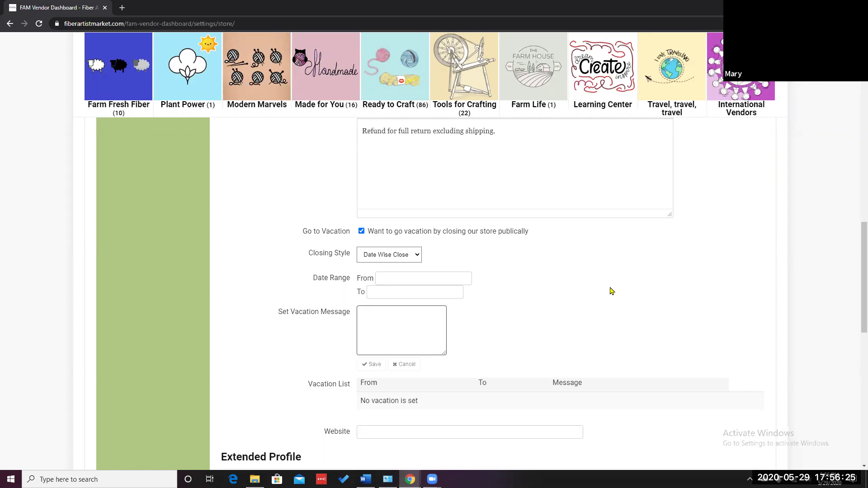
scroll(611, 291, down, 2)
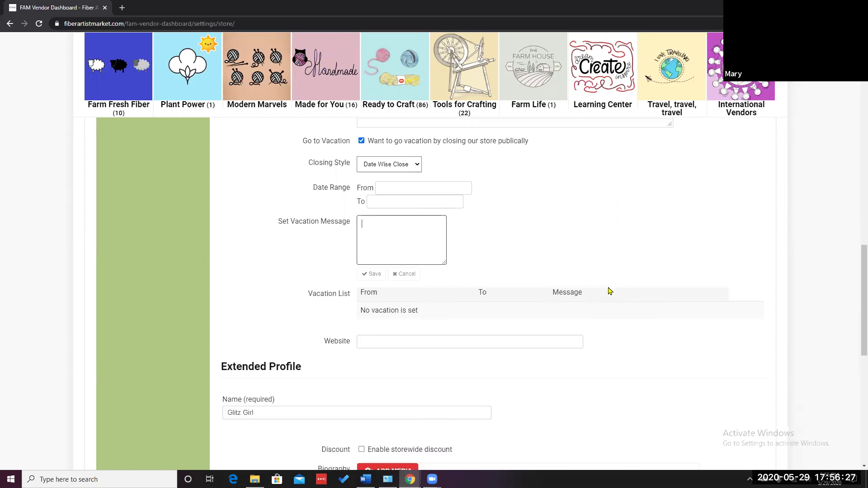
scroll(611, 291, down, 2)
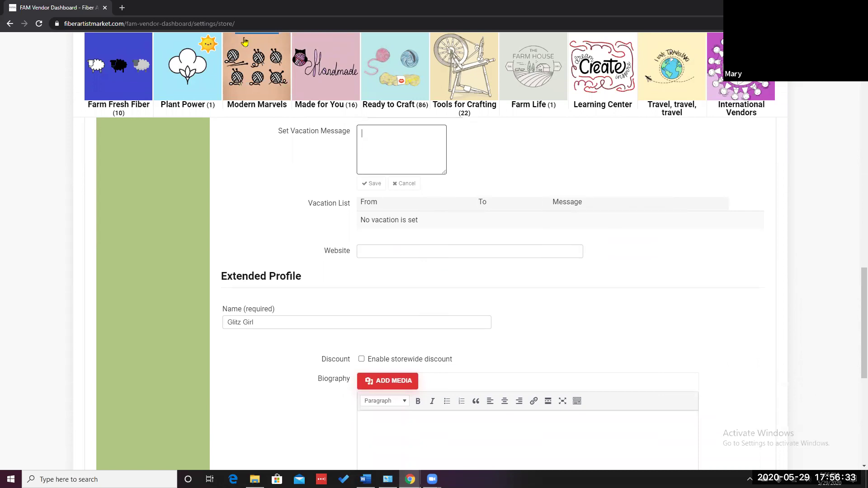
click(177, 24)
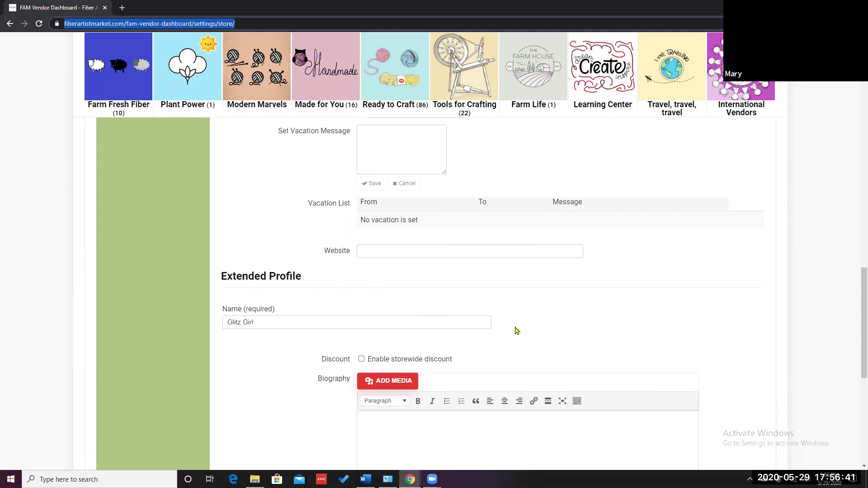
scroll(506, 328, down, 2)
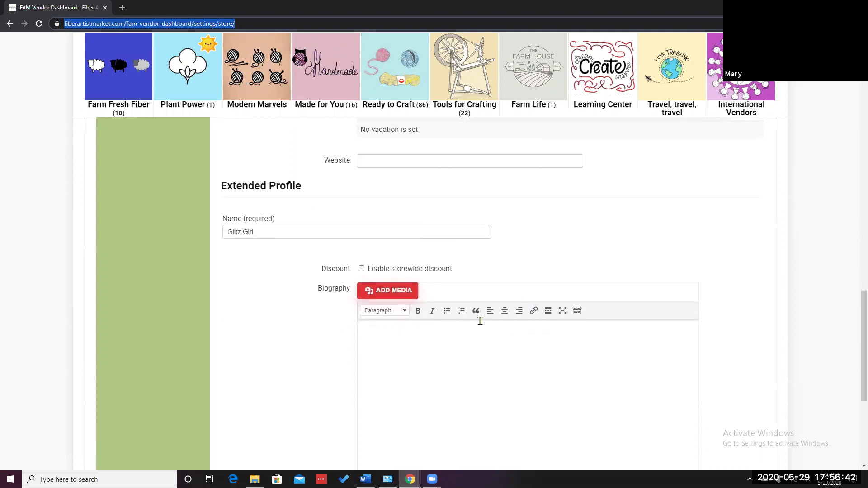
click(277, 231)
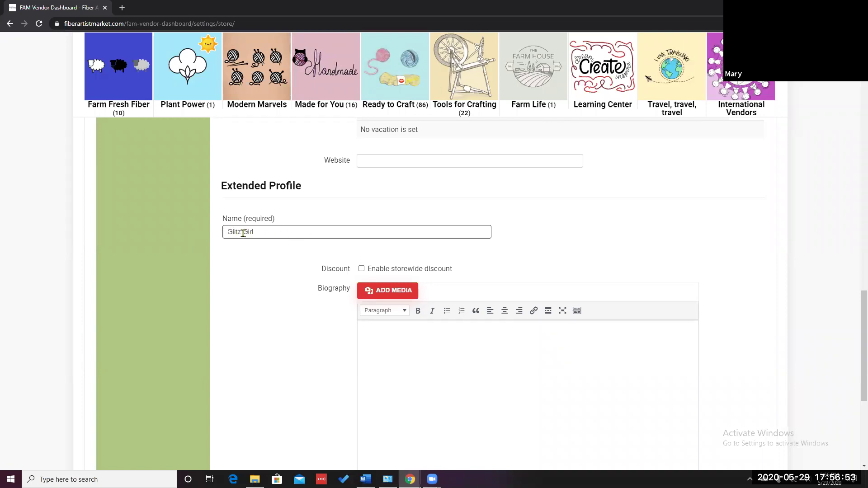
scroll(572, 275, down, 1)
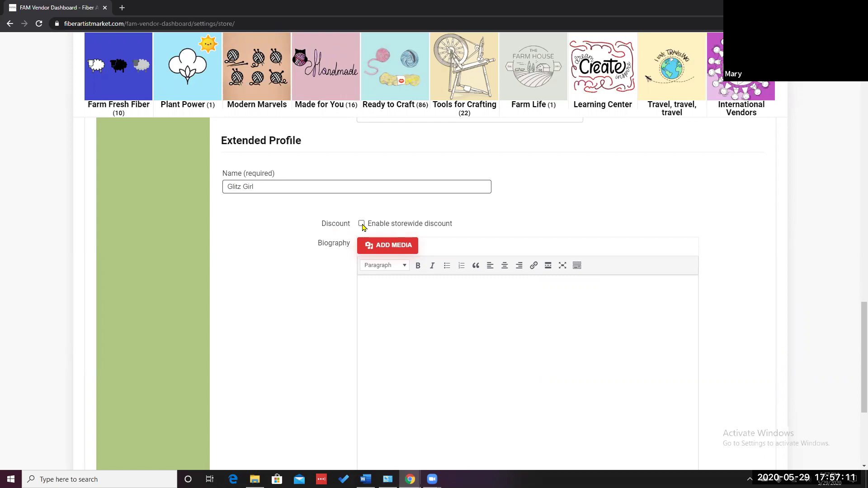
Enable the storewide discount with Minimum Order Amount 20 and Percentage 20
click(362, 224)
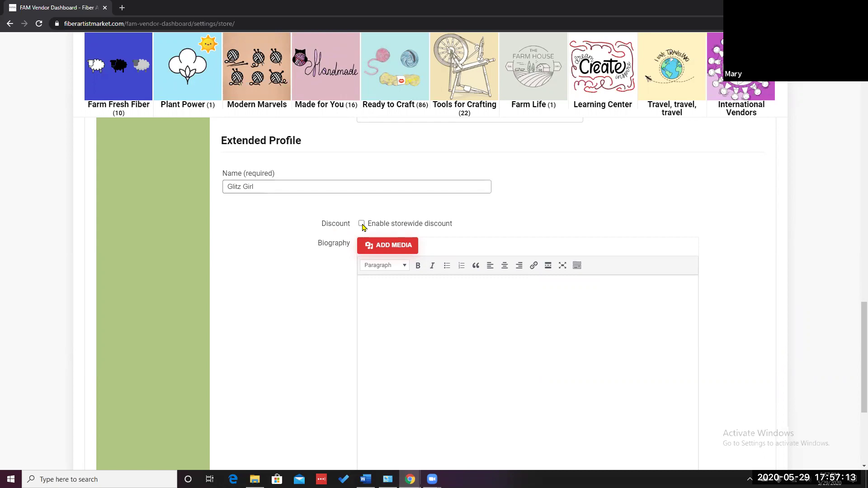
click(395, 239)
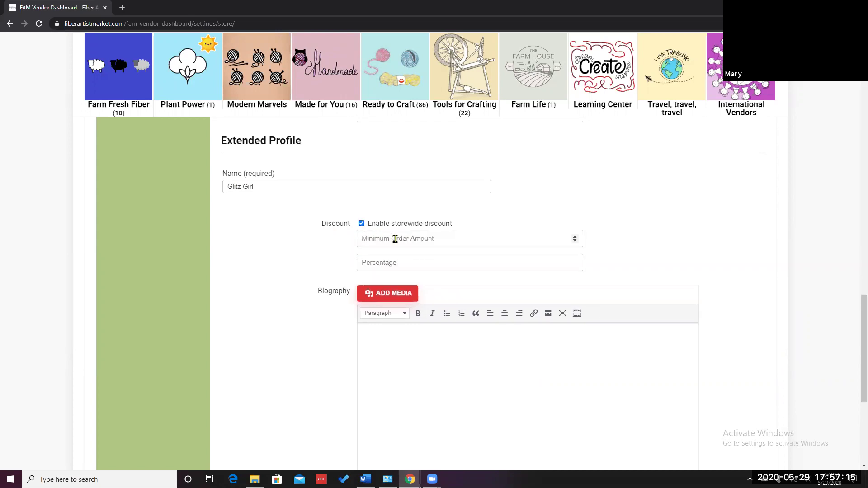
text(20)
click(389, 261)
text(20)
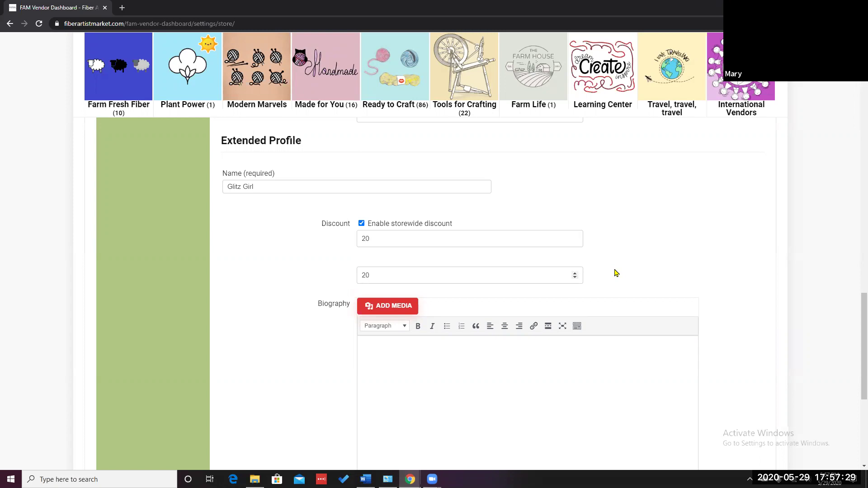
scroll(614, 273, down, 2)
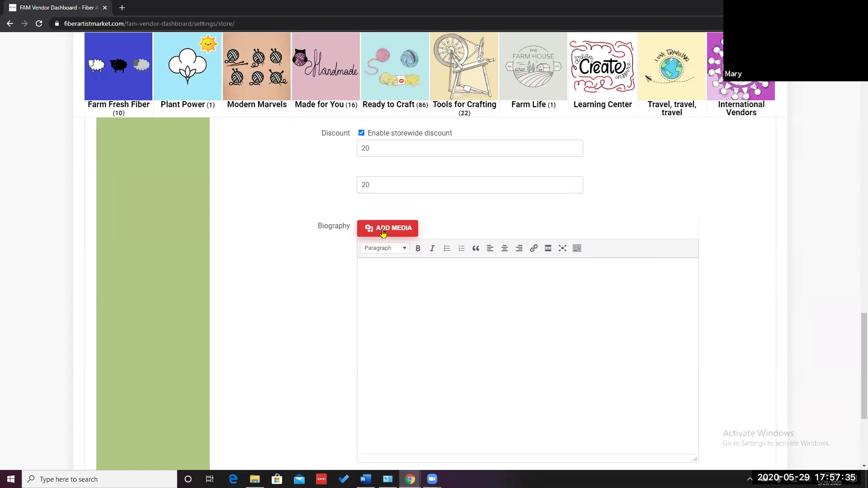
click(383, 233)
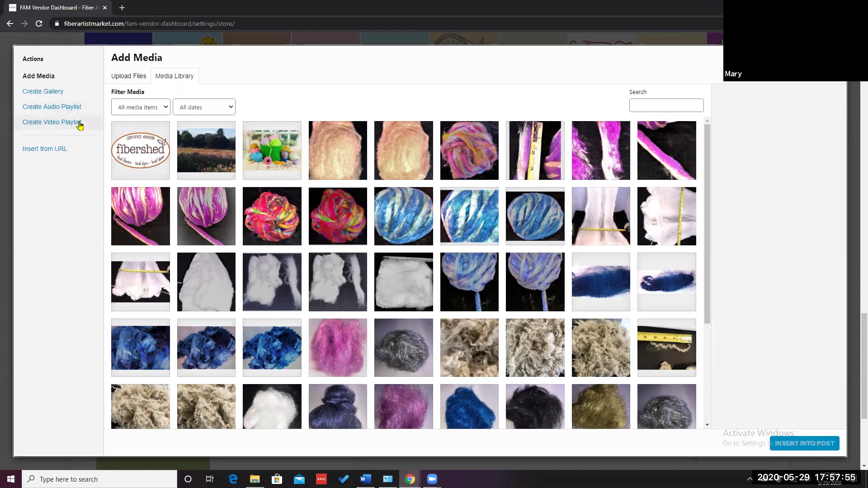
click(121, 79)
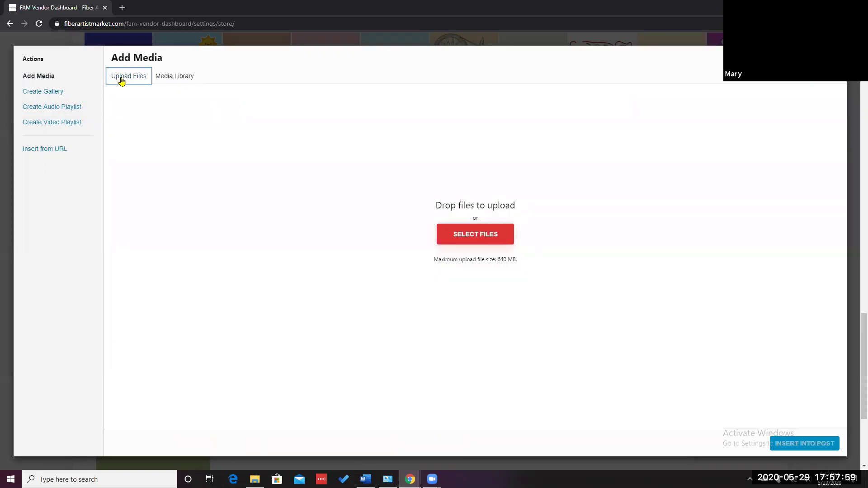
click(176, 80)
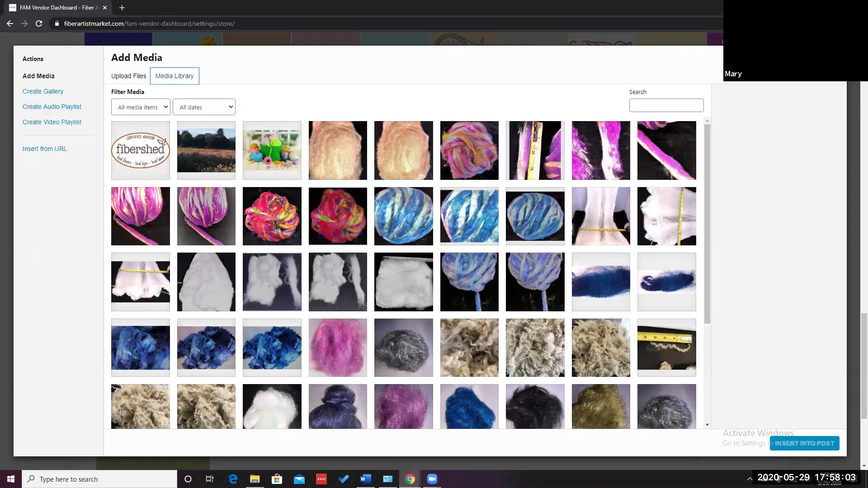
click(835, 57)
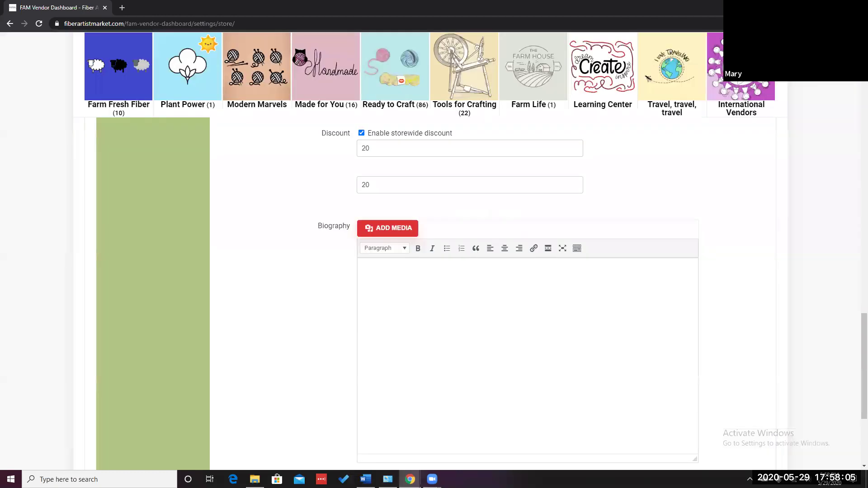
scroll(470, 294, down, 2)
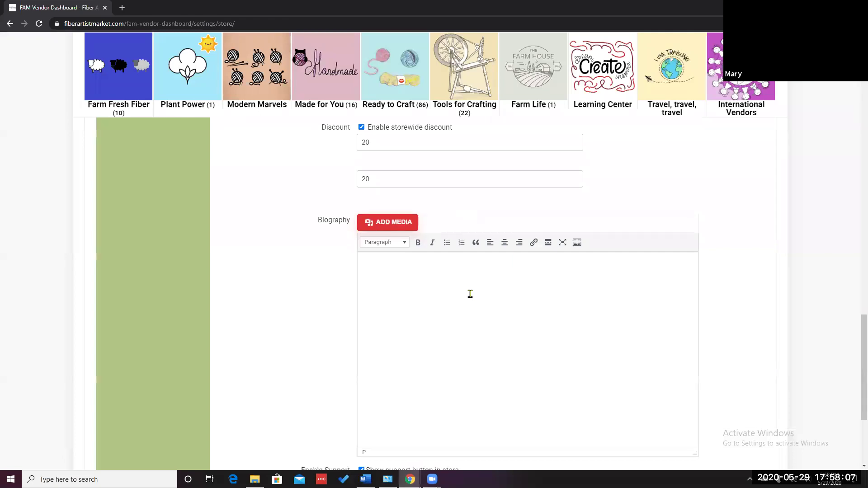
click(411, 198)
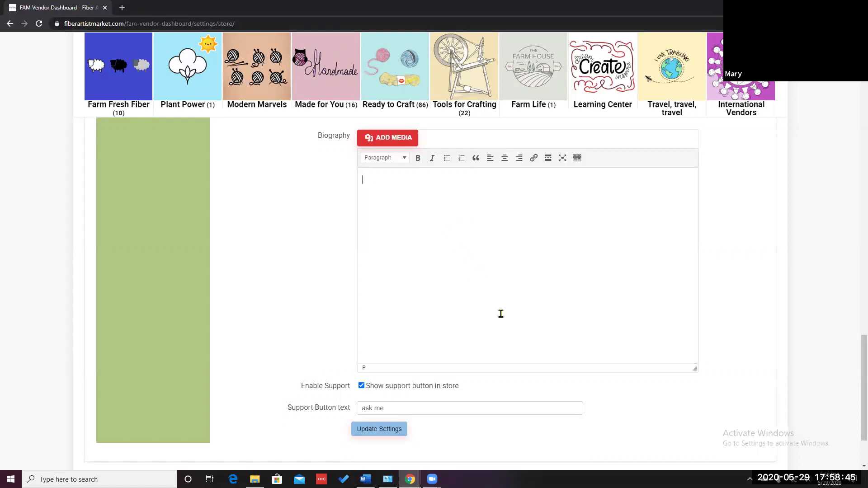
Replace the 'ask me' support button text with the suggested marketplace contact e-mail address
scroll(500, 313, down, 2)
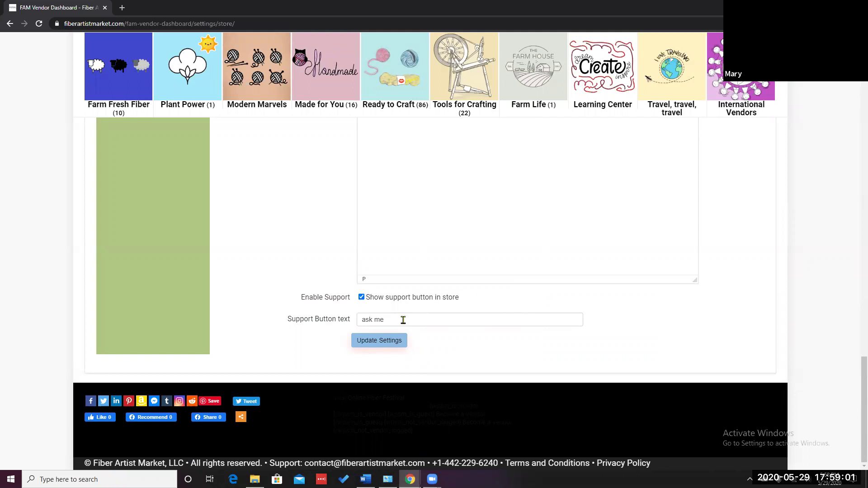
click(403, 320)
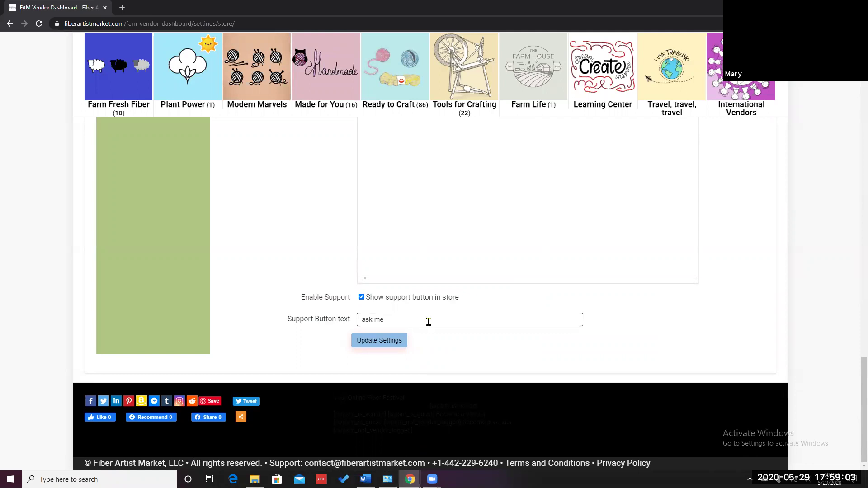
drag(402, 318, 354, 319)
key(BackSpace)
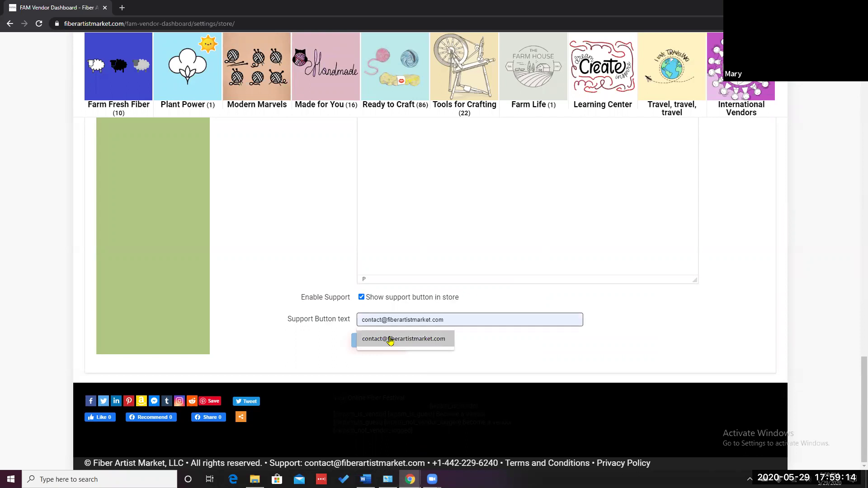
click(389, 339)
Save the store settings with Update Settings
key(Return)
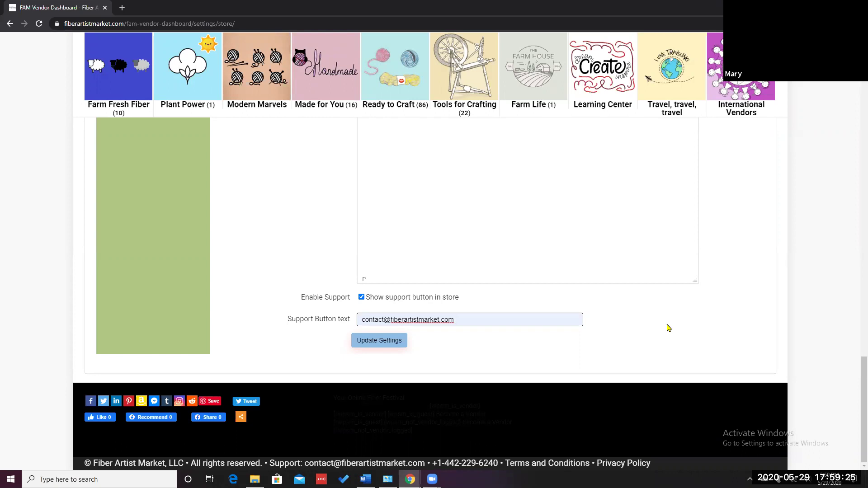
click(377, 348)
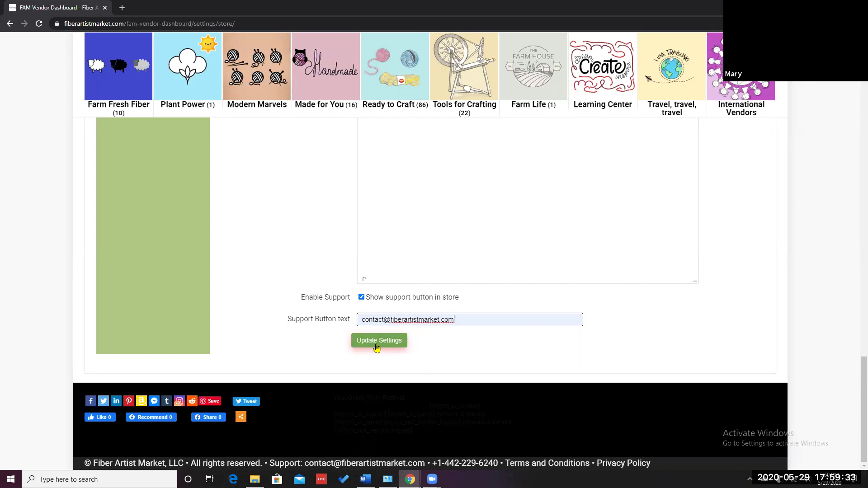
click(377, 347)
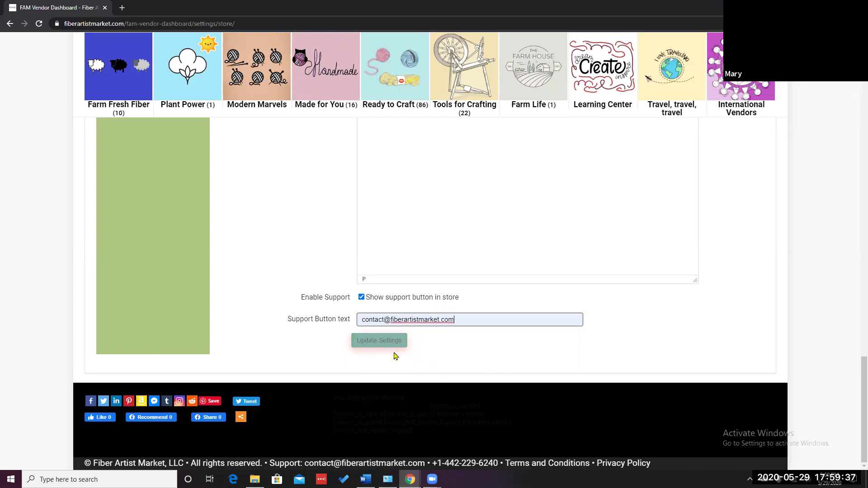
scroll(277, 250, up, 8)
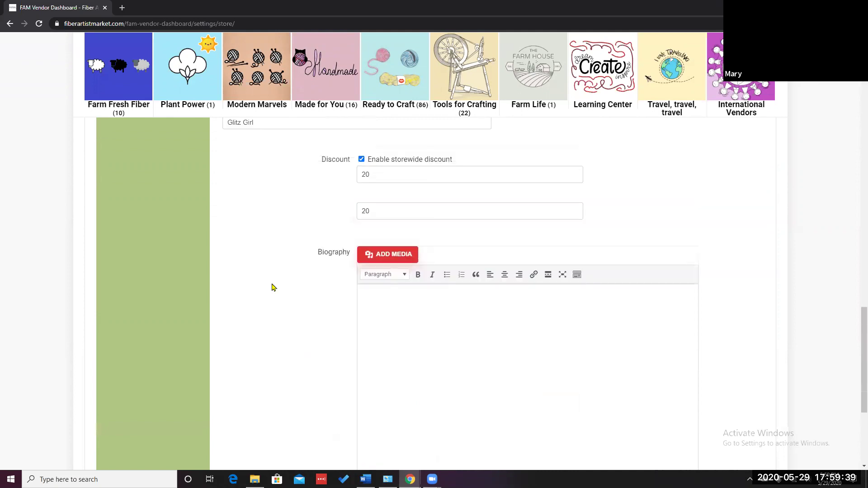
scroll(273, 288, up, 10)
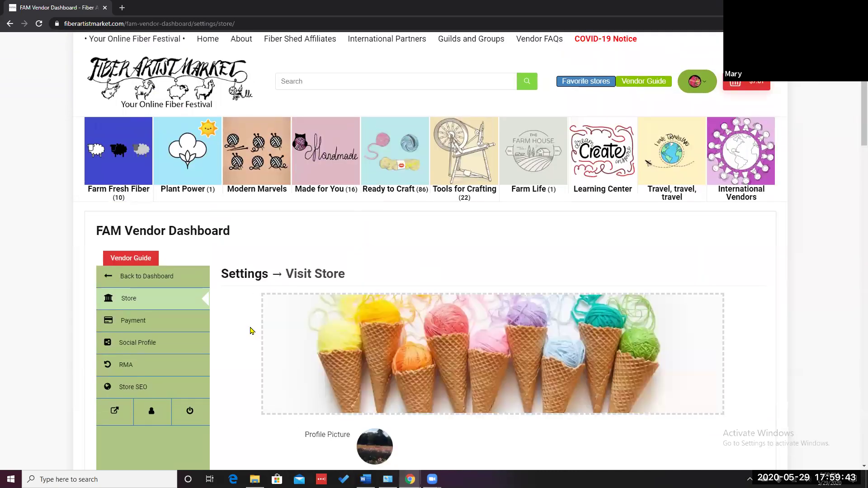
scroll(250, 328, down, 3)
Review the payment settings, with the PayPal withdrawal e-mail entered and Stripe unconnected, and save them
click(137, 236)
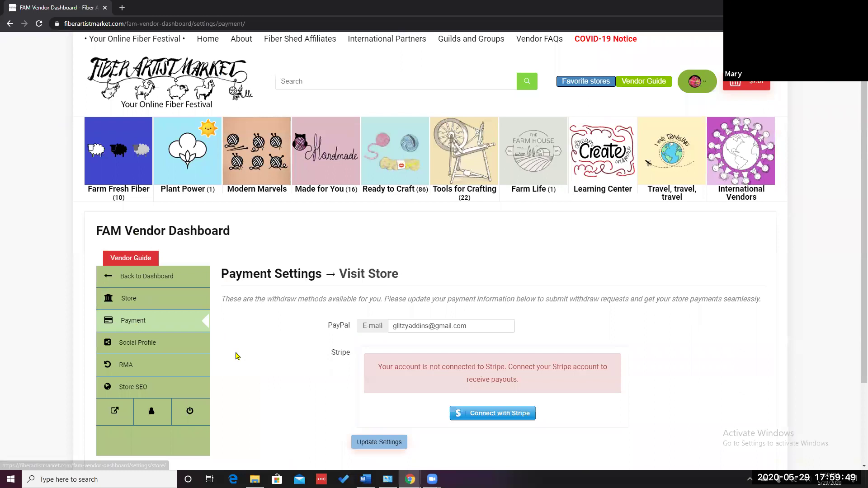
scroll(284, 250, down, 2)
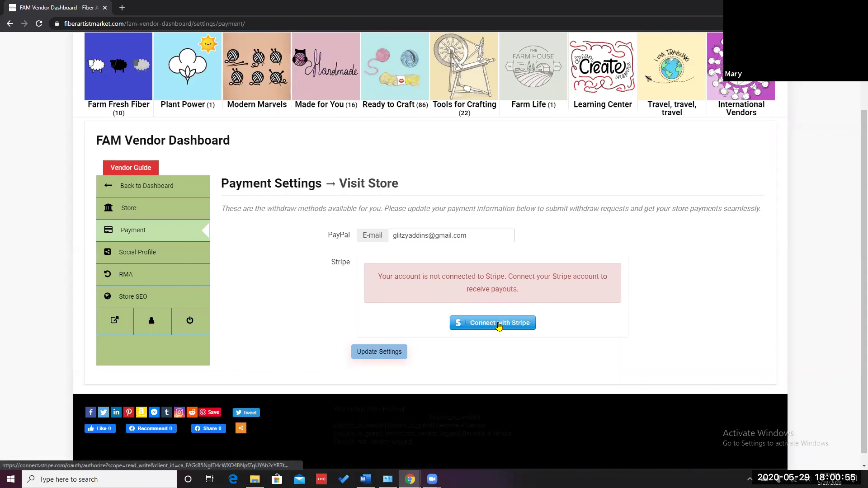
click(378, 357)
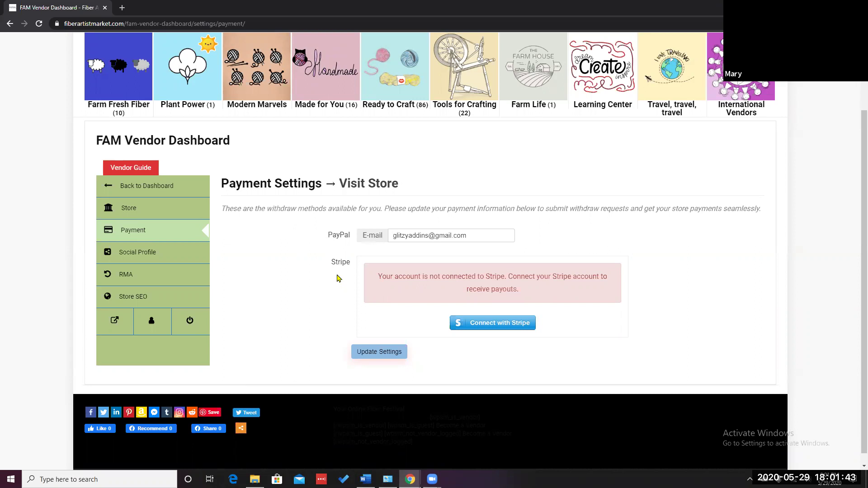
click(131, 256)
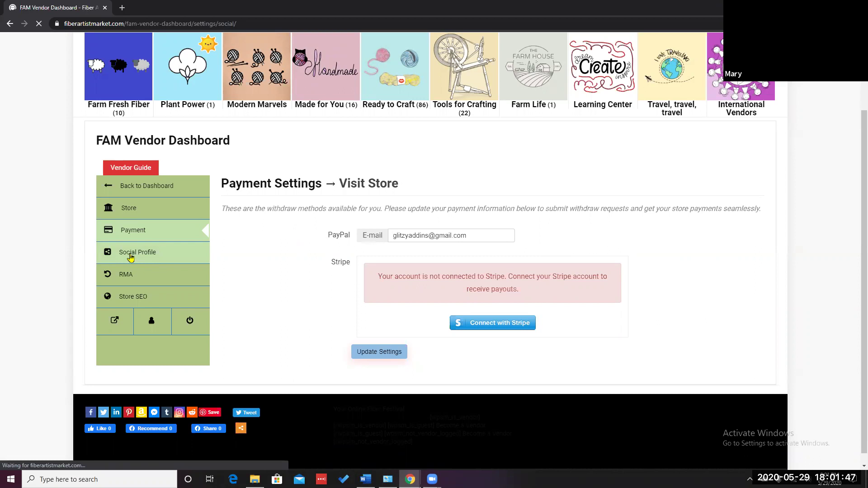
scroll(695, 349, down, 2)
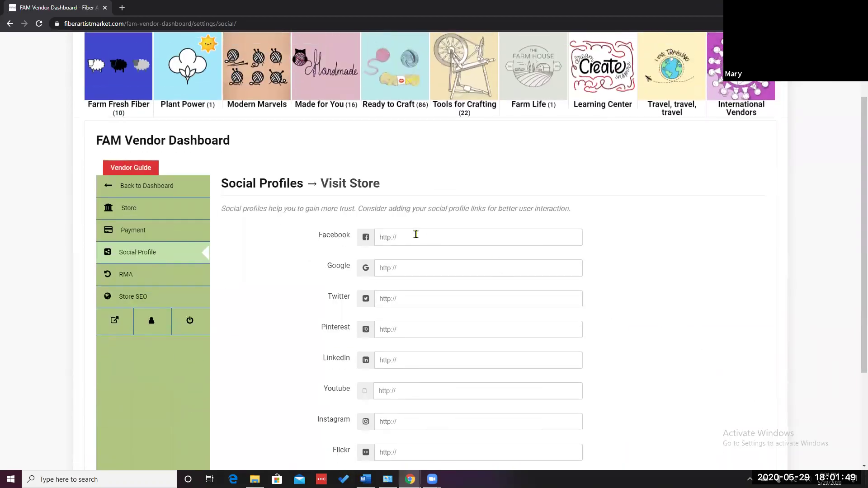
scroll(415, 234, down, 1)
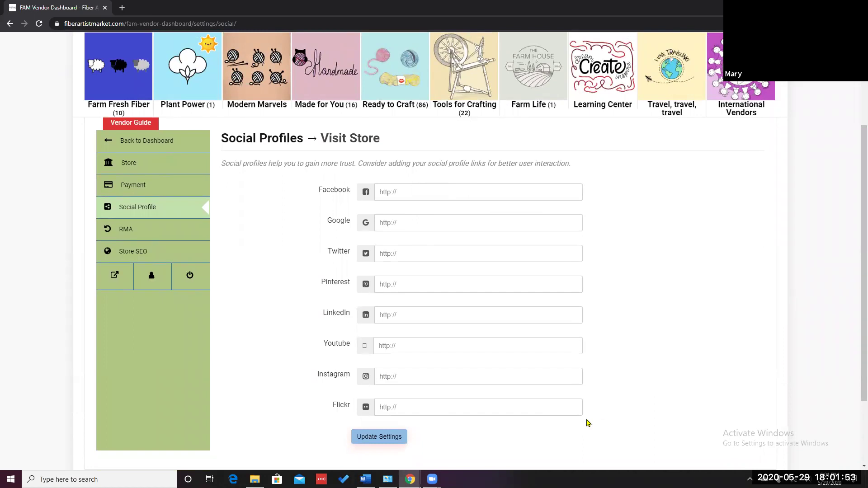
click(374, 436)
Review the RMA page's 'Warranty' label, No Warranty type and empty RMA policy
click(134, 231)
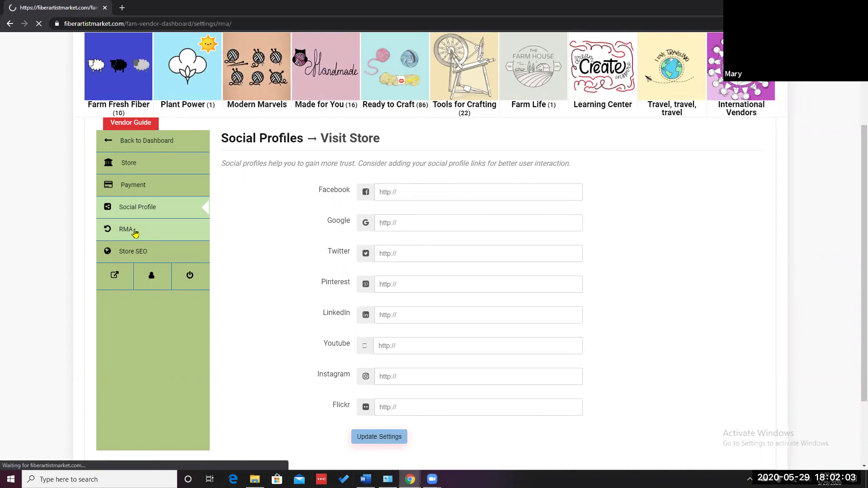
scroll(625, 311, down, 2)
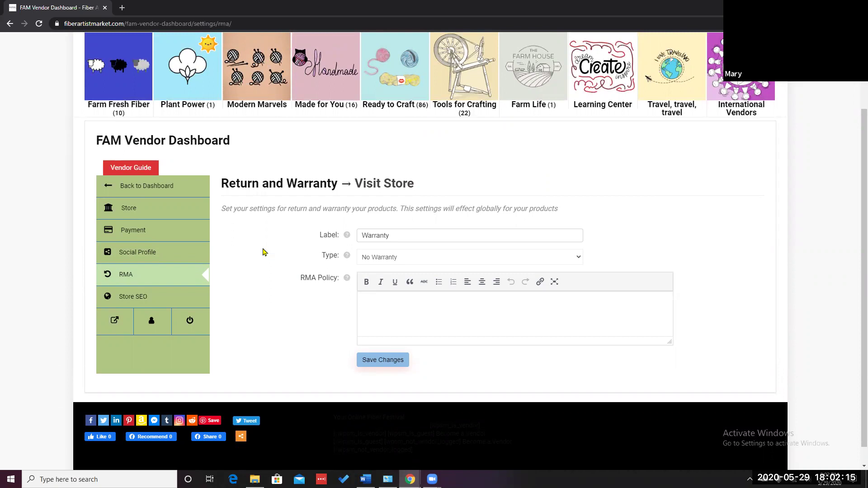
click(127, 302)
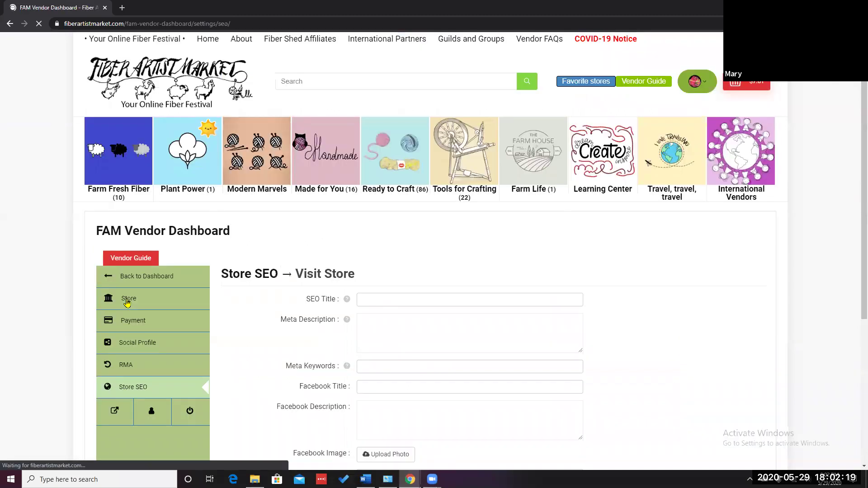
Look over the empty SEO, Facebook and Twitter fields, then view the public storefront in a new tab
scroll(250, 346, down, 2)
scroll(250, 347, down, 1)
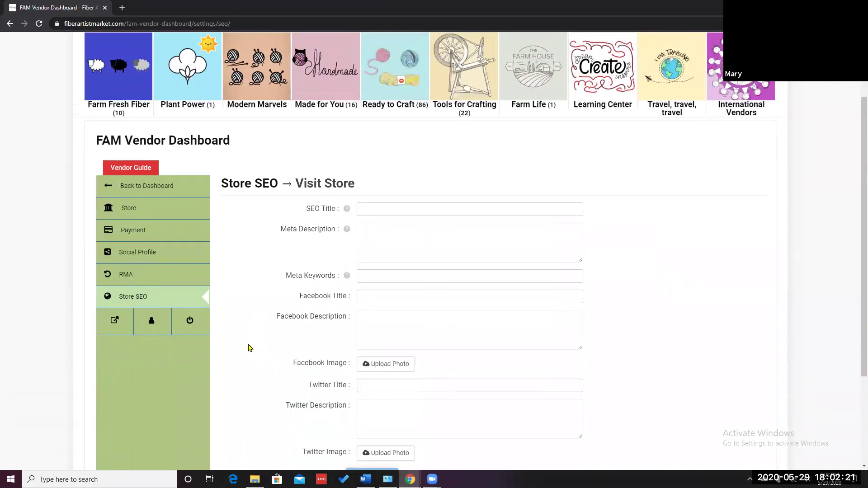
scroll(250, 347, down, 1)
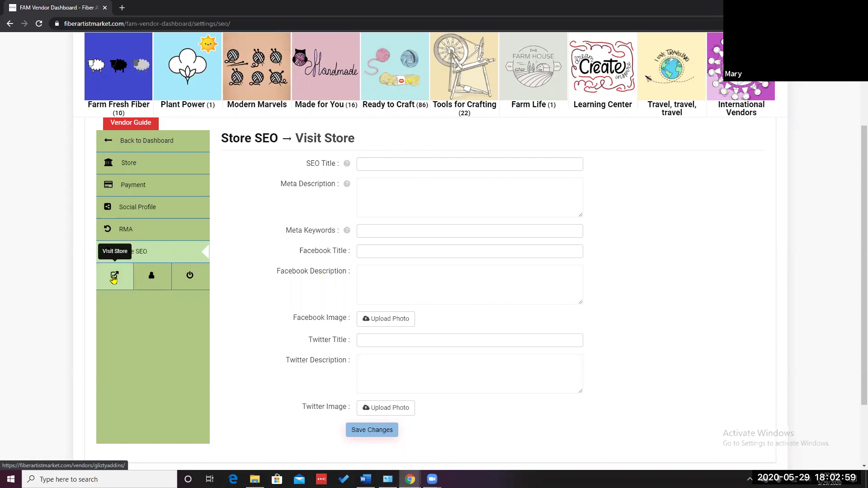
click(114, 279)
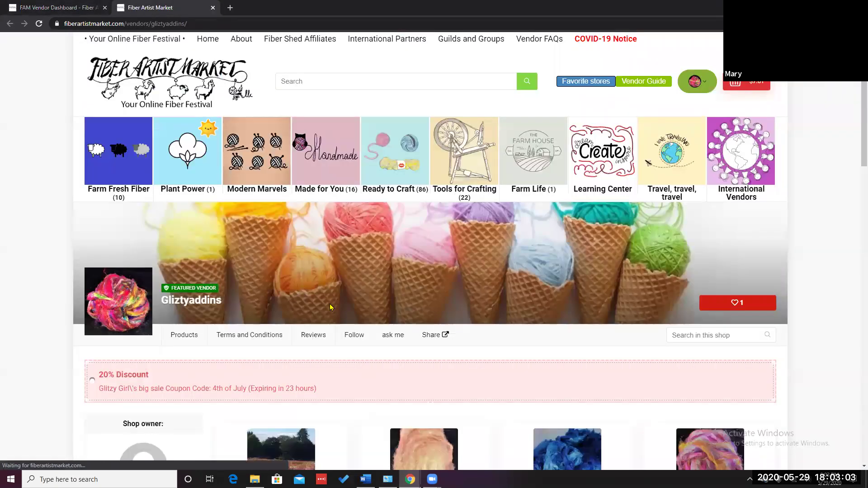
Browse the storefront's full product listing, including Angelina fibers at $4.00 and the 20%-off BFL fleece
scroll(329, 307, down, 3)
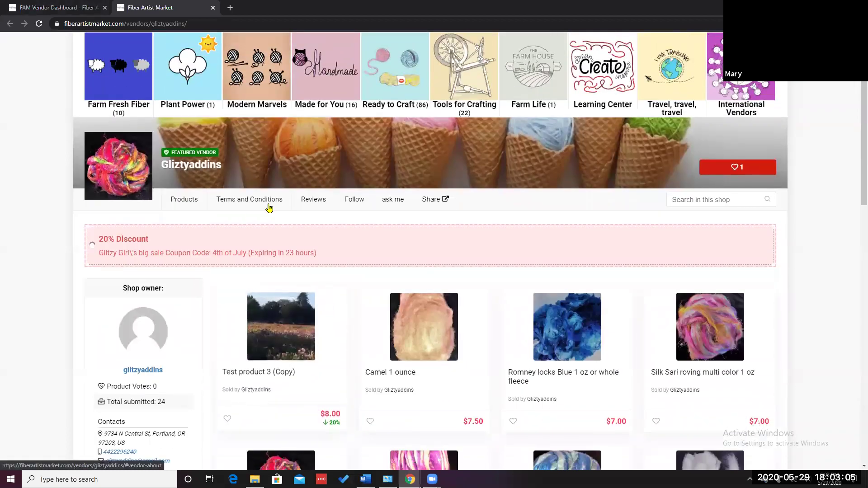
scroll(269, 208, up, 2)
scroll(376, 365, down, 1)
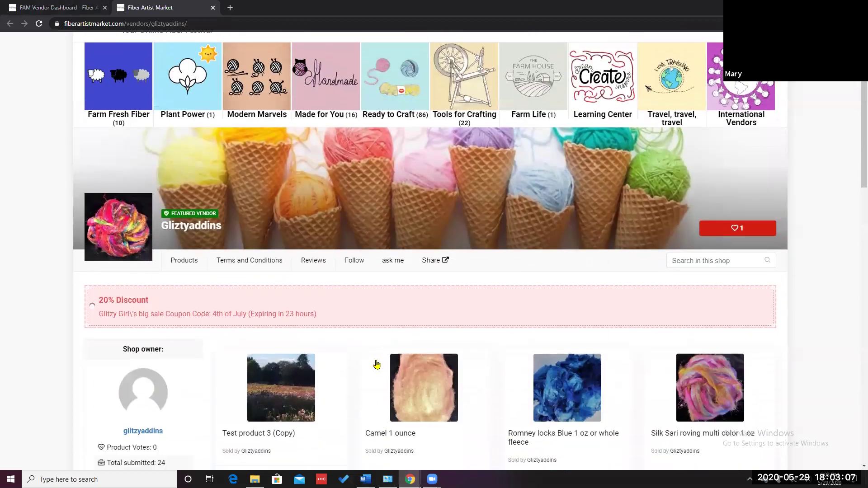
scroll(365, 437, down, 3)
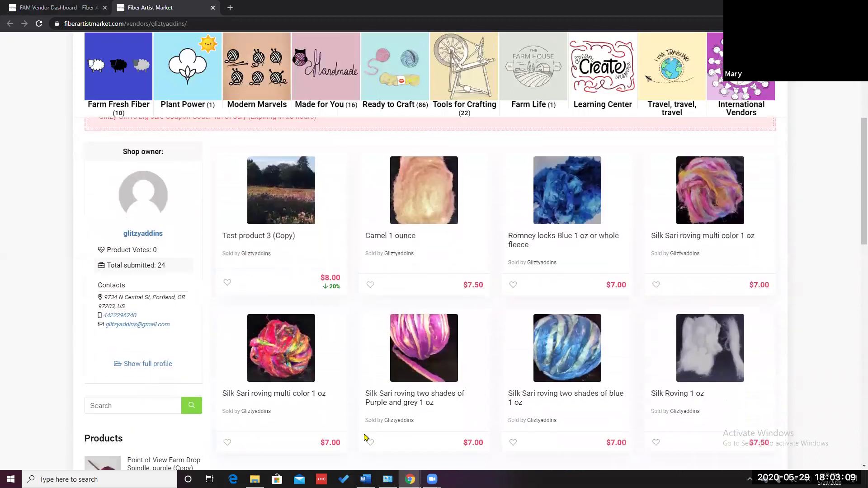
scroll(364, 437, down, 2)
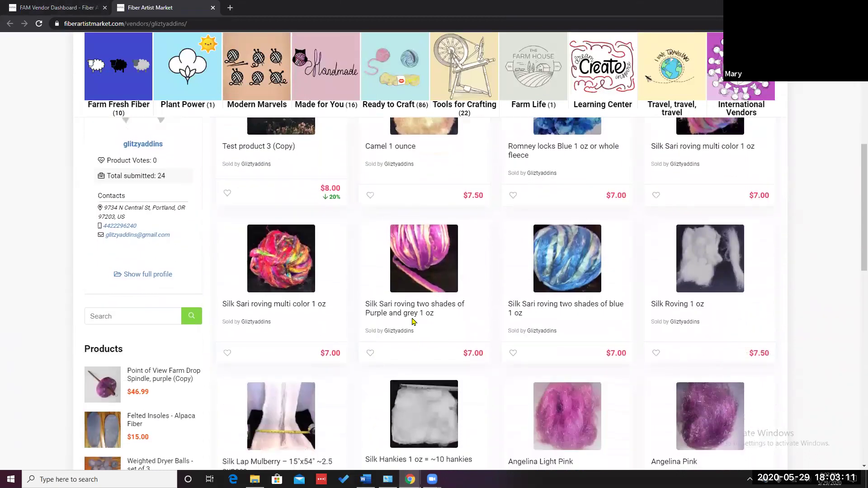
scroll(333, 316, up, 2)
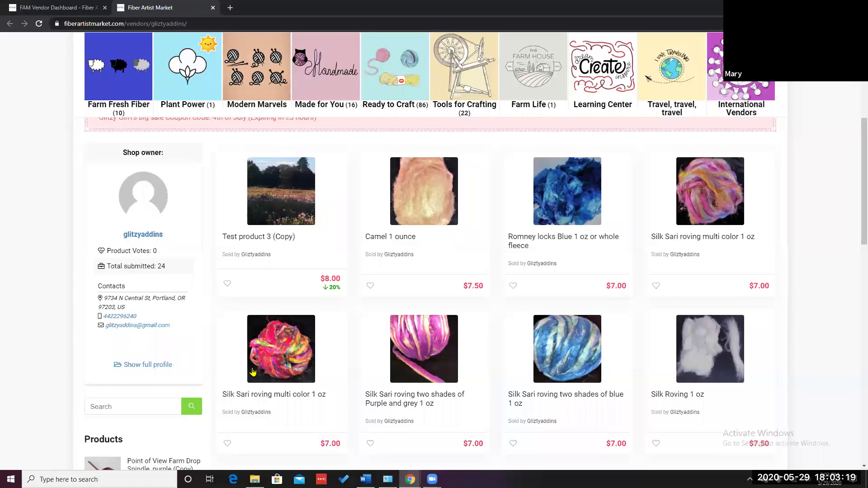
scroll(253, 377, down, 3)
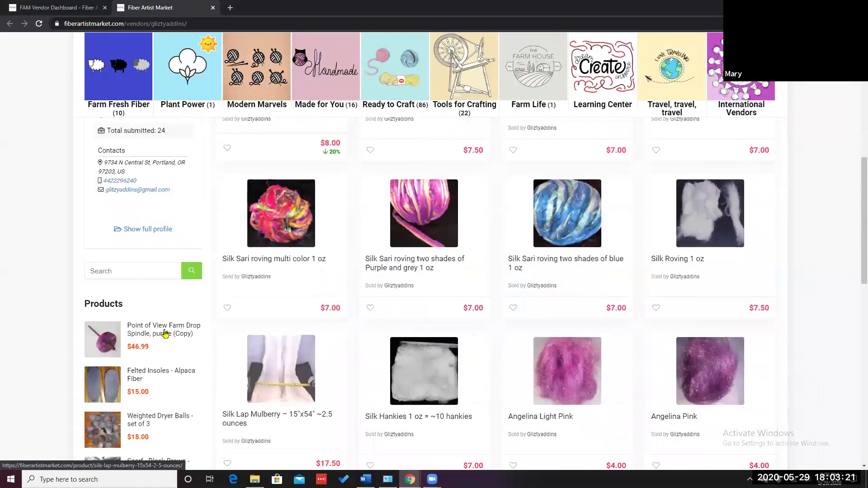
scroll(160, 334, down, 1)
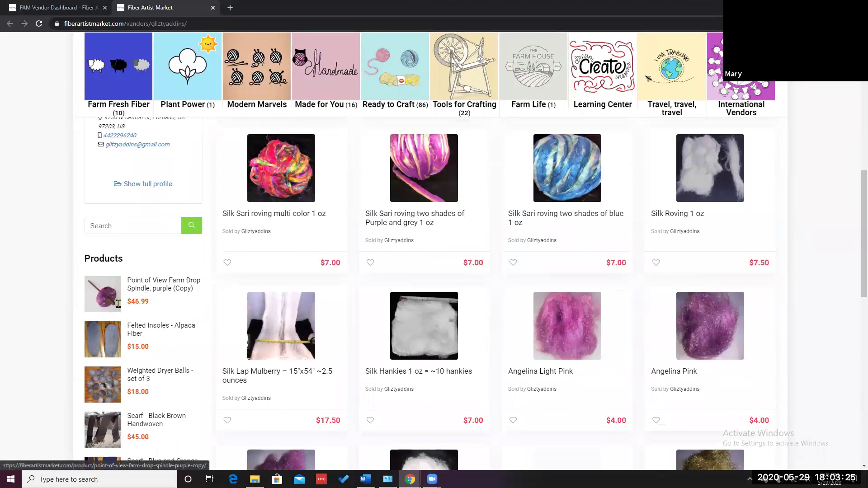
scroll(134, 427, down, 2)
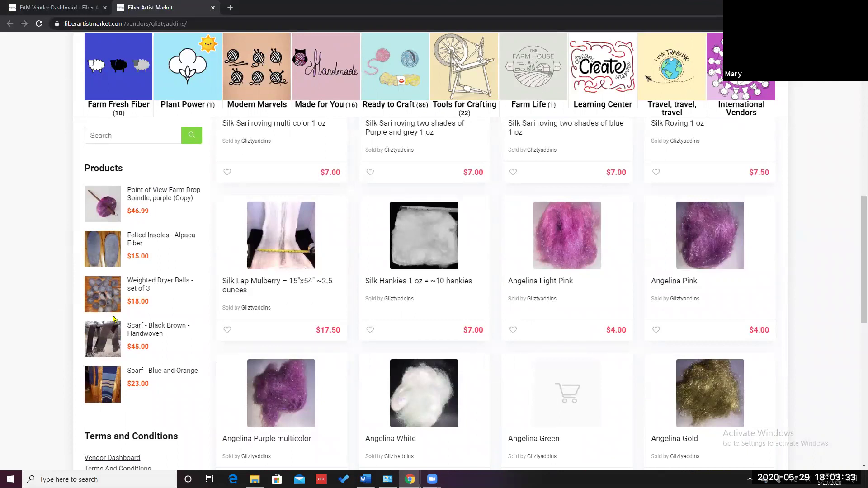
scroll(152, 342, down, 2)
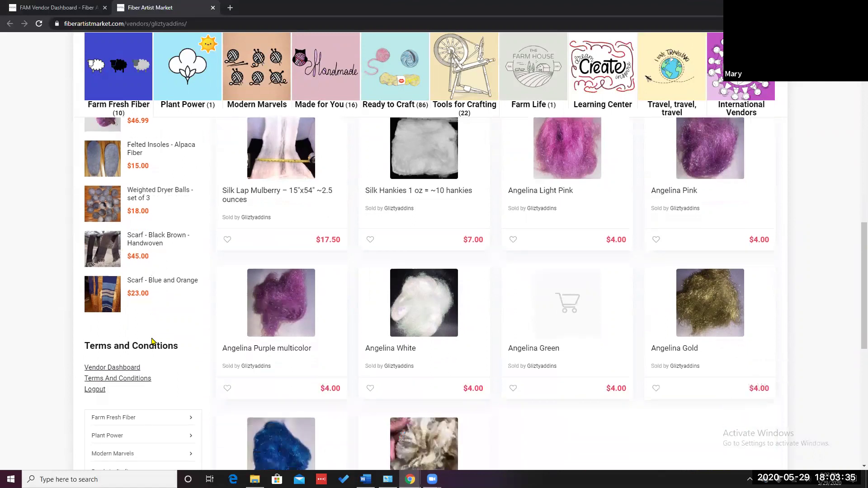
scroll(173, 335, down, 1)
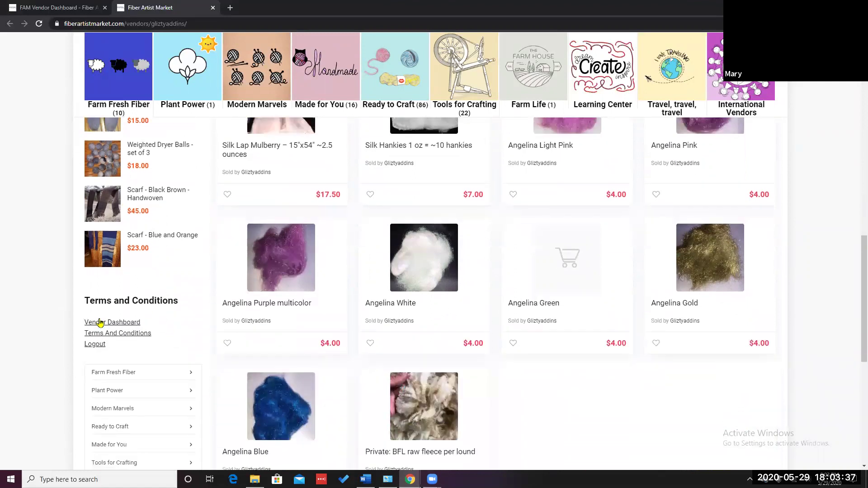
scroll(99, 323, down, 1)
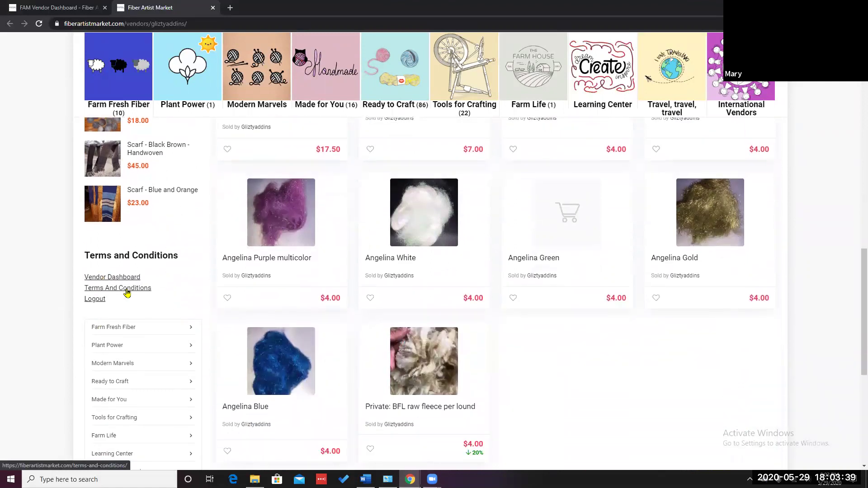
scroll(123, 292, down, 1)
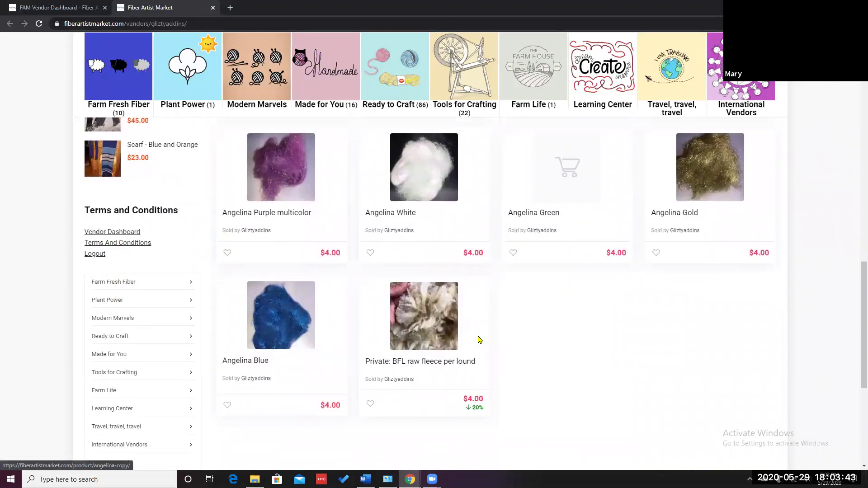
scroll(492, 340, up, 4)
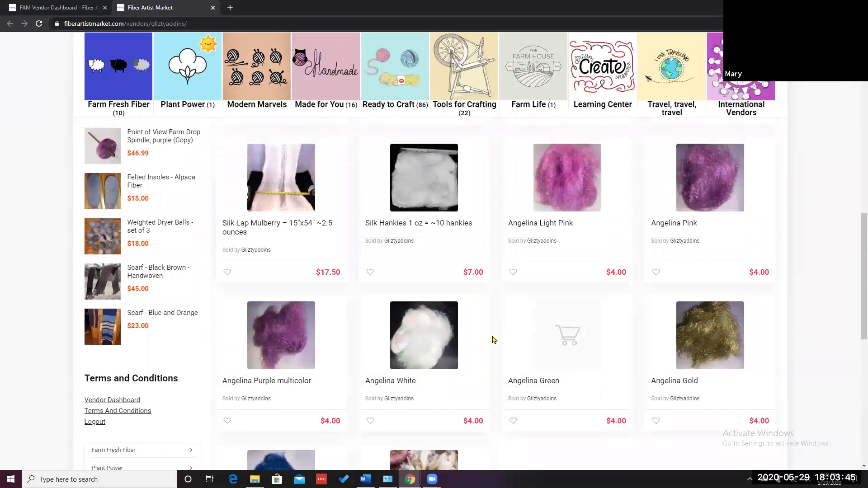
scroll(493, 340, up, 12)
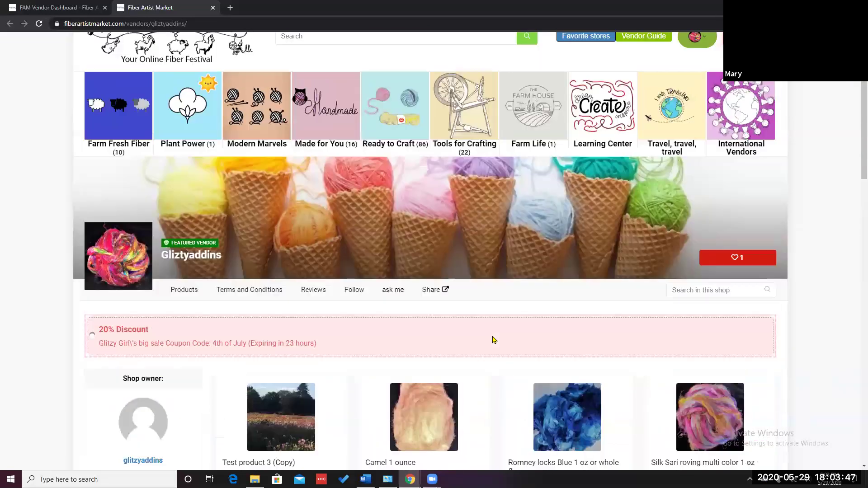
scroll(493, 340, up, 1)
mouse_move(463, 128)
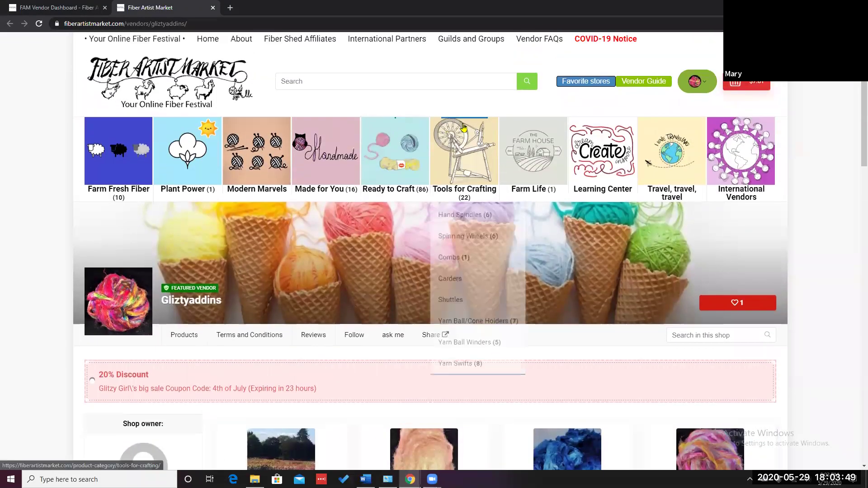
click(703, 87)
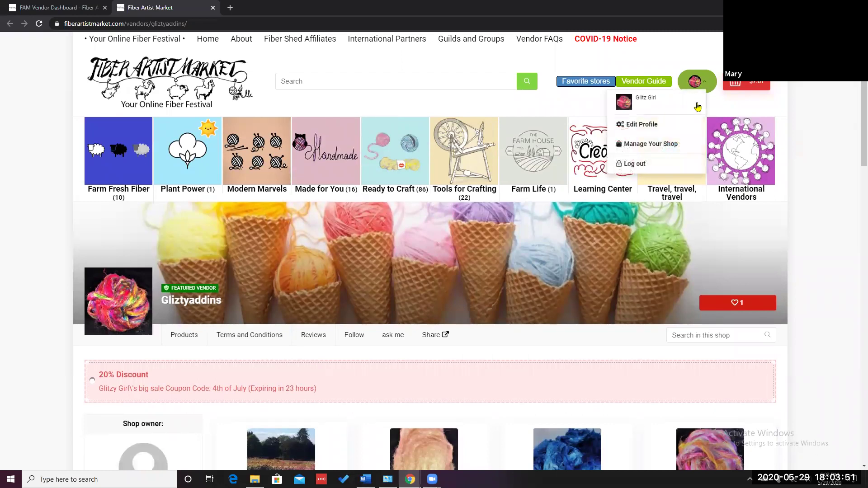
Go to Manage Your Shop and review the dashboard's 5 completed orders and 25 products (23 live, 2 offline)
click(641, 145)
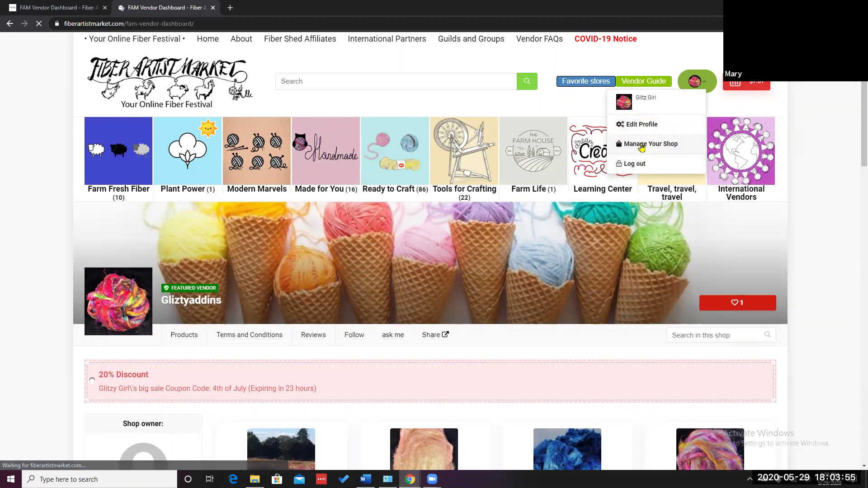
scroll(296, 222, down, 2)
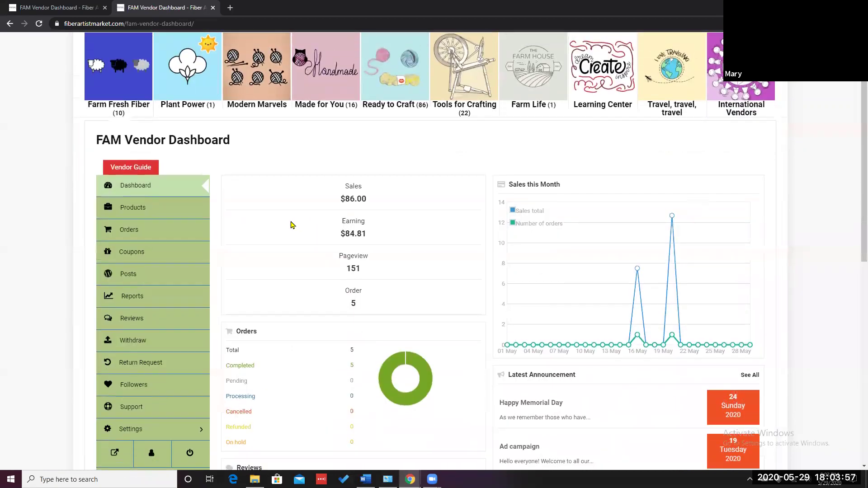
scroll(268, 229, down, 4)
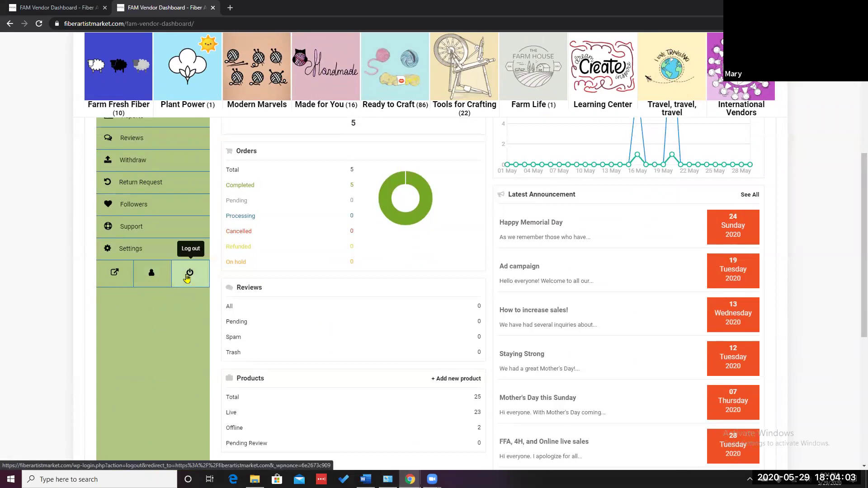
scroll(188, 278, up, 6)
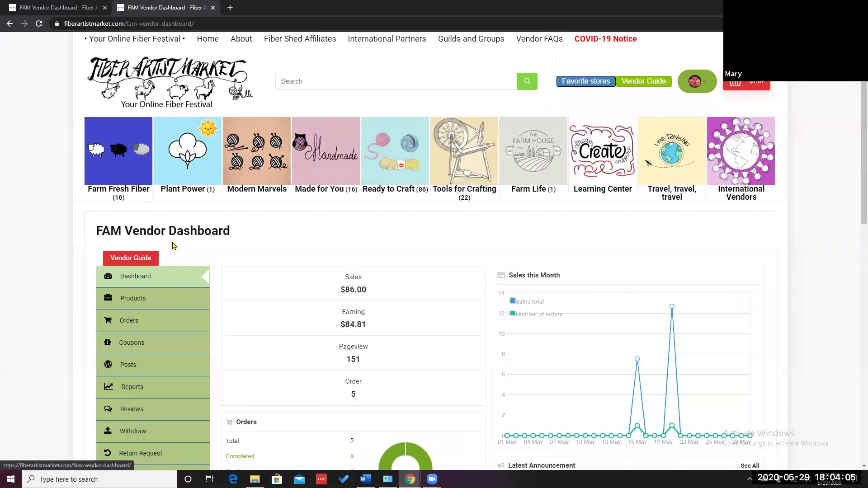